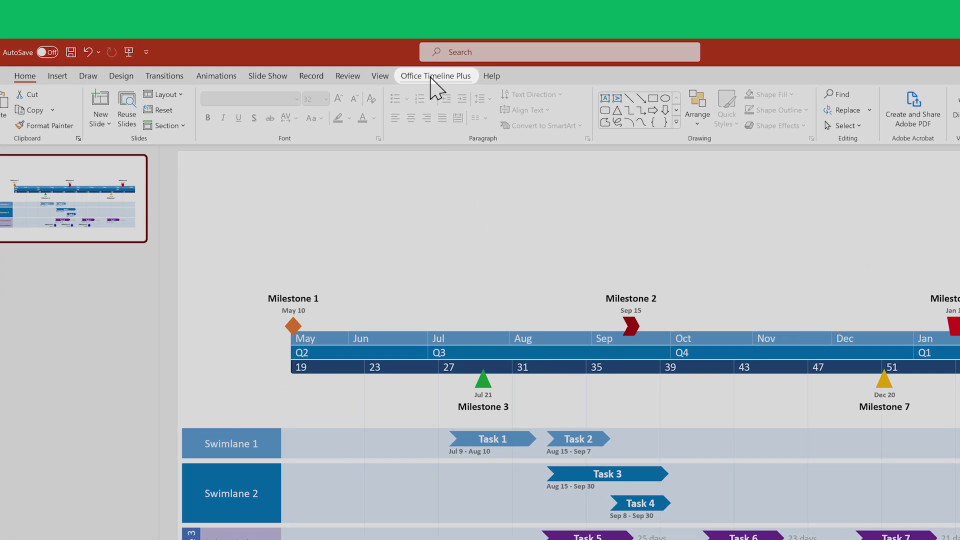
- Show the Office Timeline Plus ribbon and launch the timeline editor window
click(434, 75)
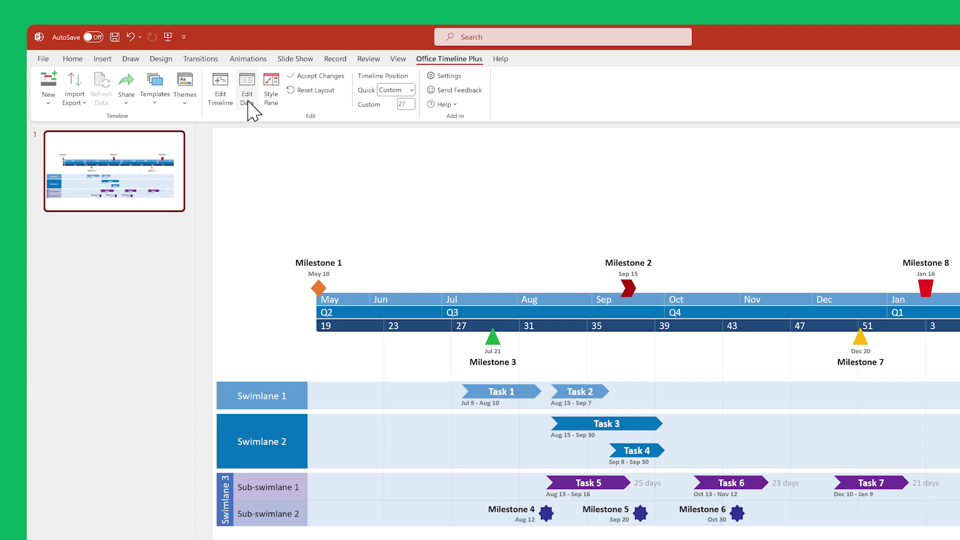
click(248, 103)
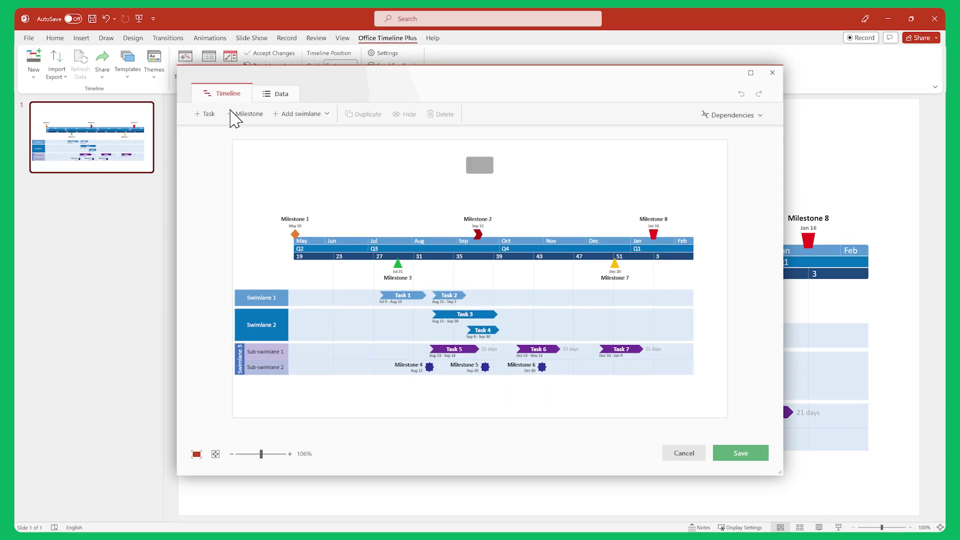
mouse_move(441, 304)
mouse_down()
mouse_move(440, 342)
mouse_move(437, 199)
mouse_up()
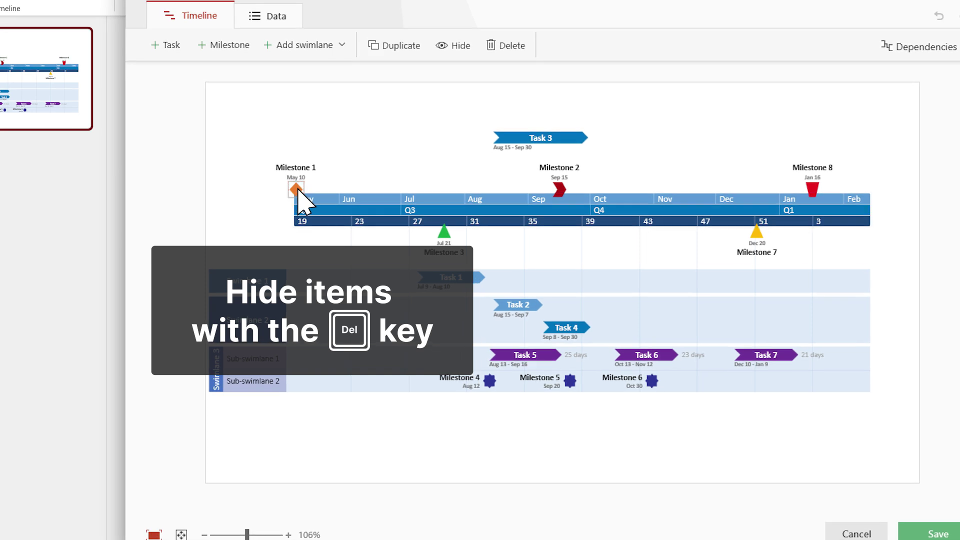
key(Delete)
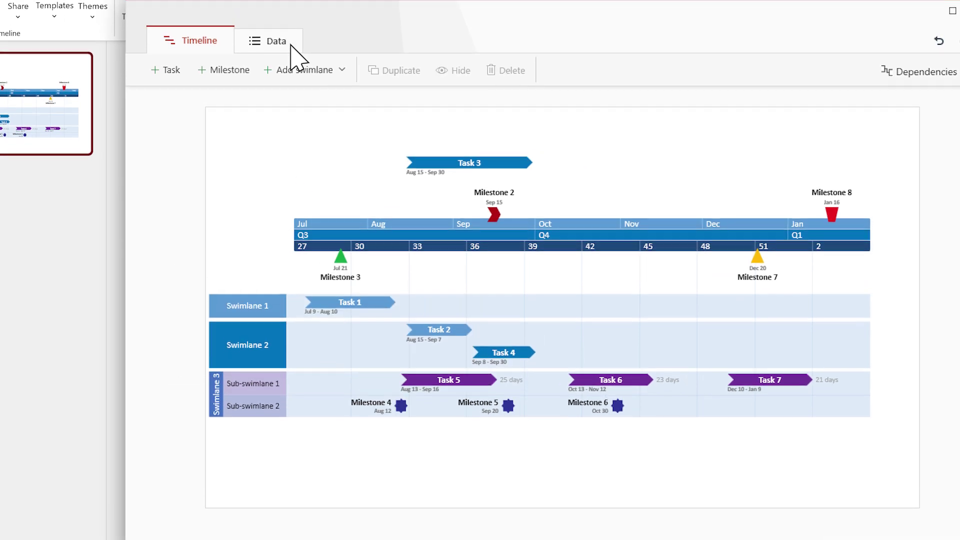
click(285, 23)
mouse_move(486, 174)
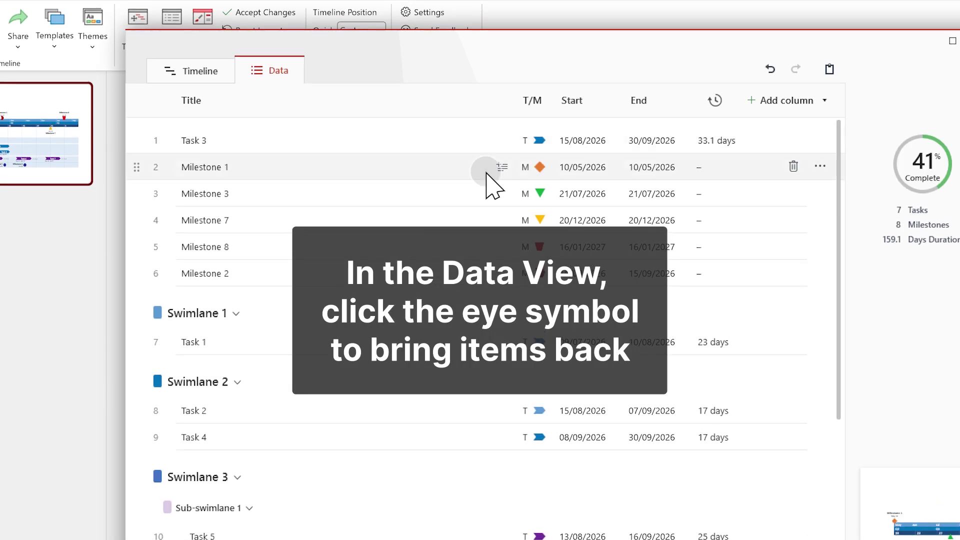
click(484, 172)
click(201, 71)
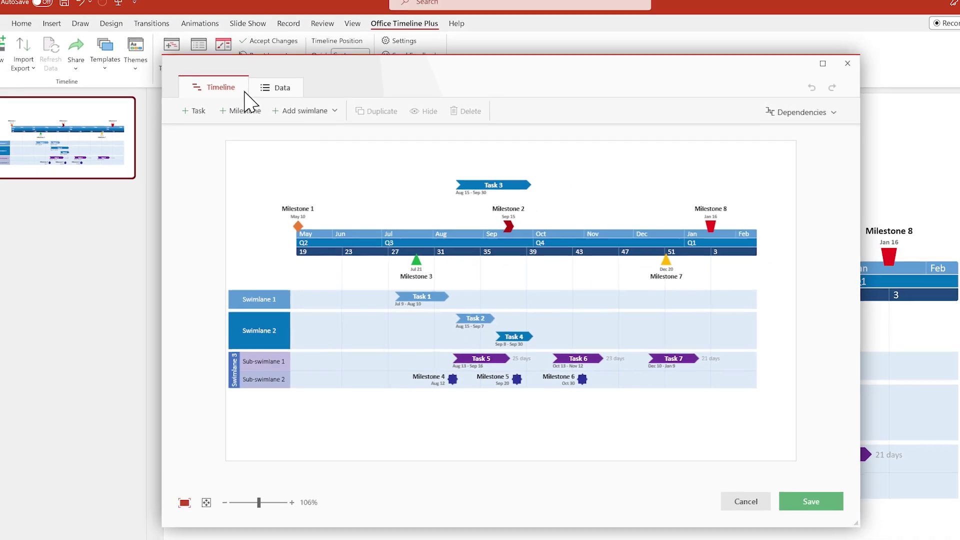
click(724, 453)
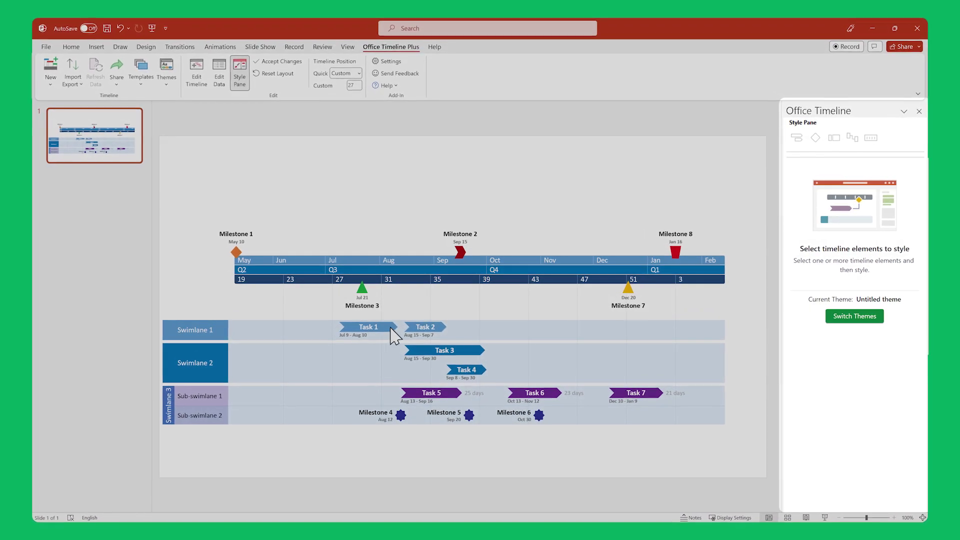
click(387, 332)
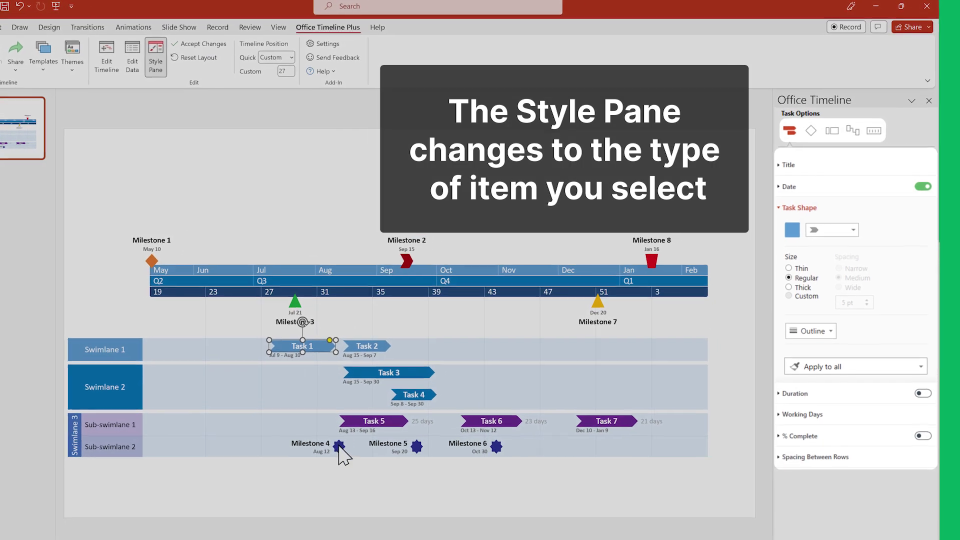
click(338, 448)
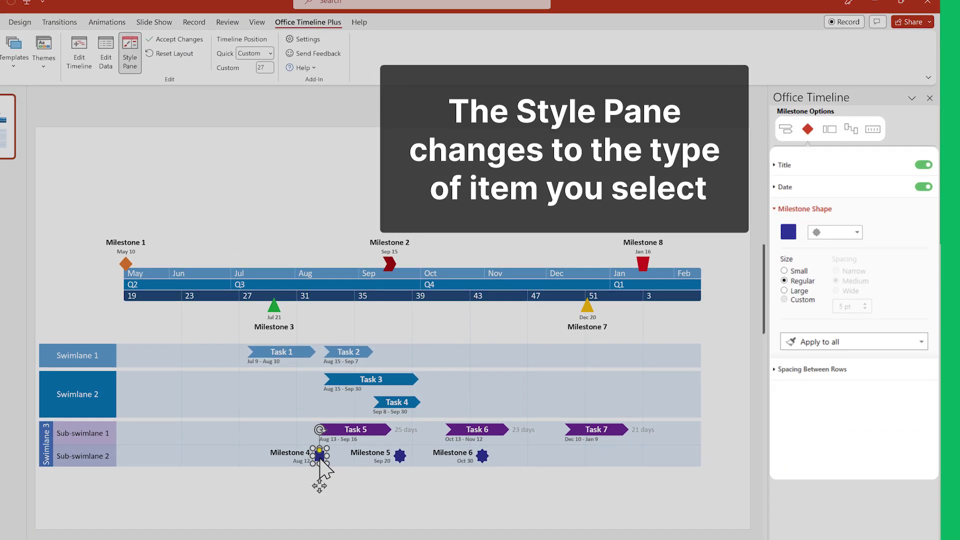
click(348, 294)
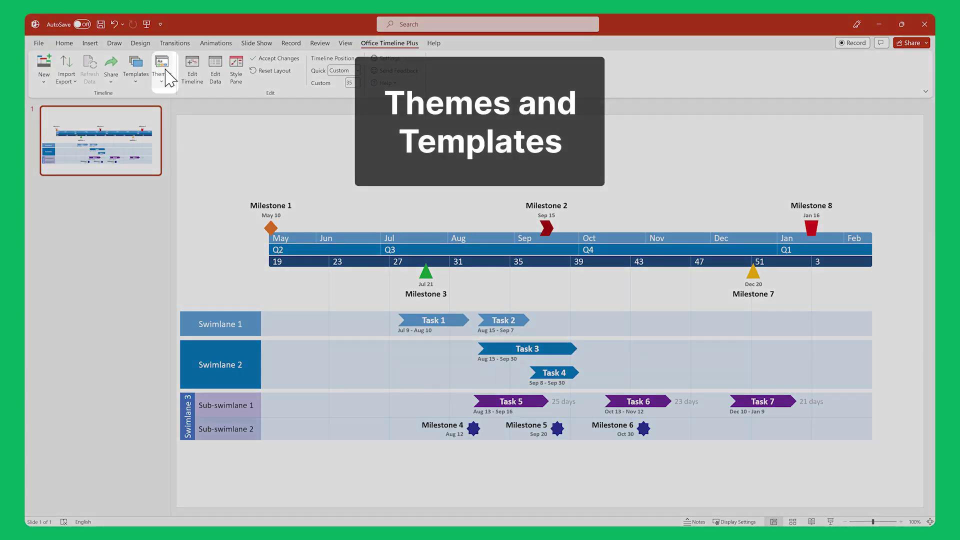
click(161, 68)
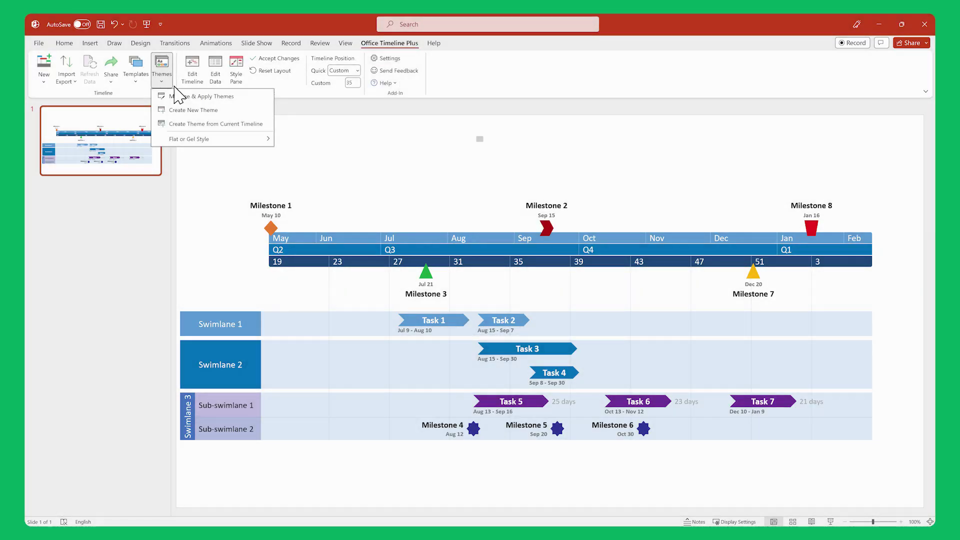
click(168, 95)
click(188, 242)
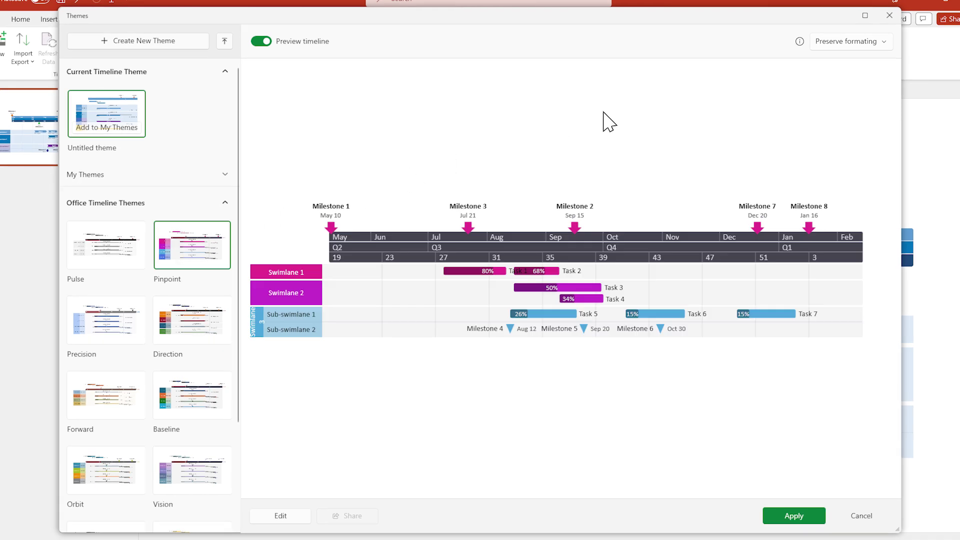
click(810, 122)
click(140, 244)
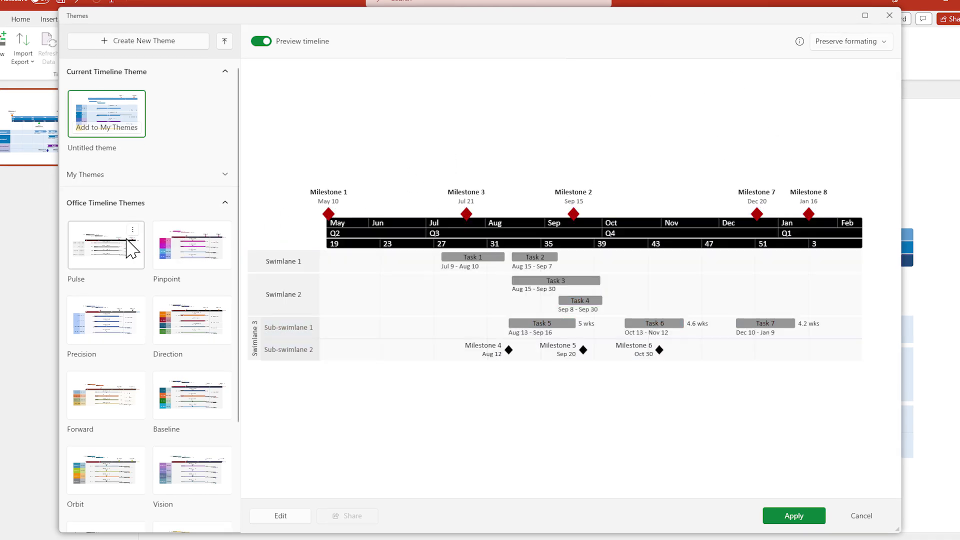
click(125, 324)
click(187, 334)
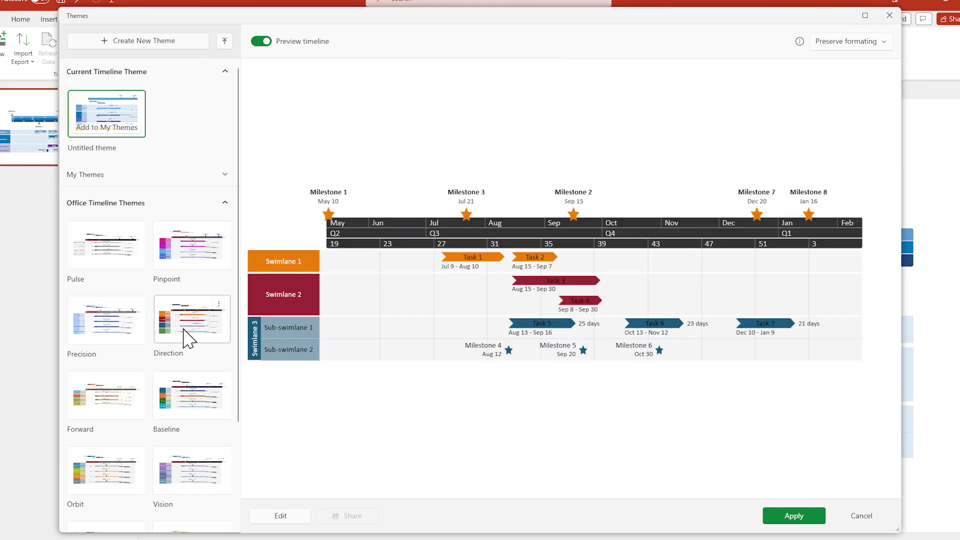
click(187, 405)
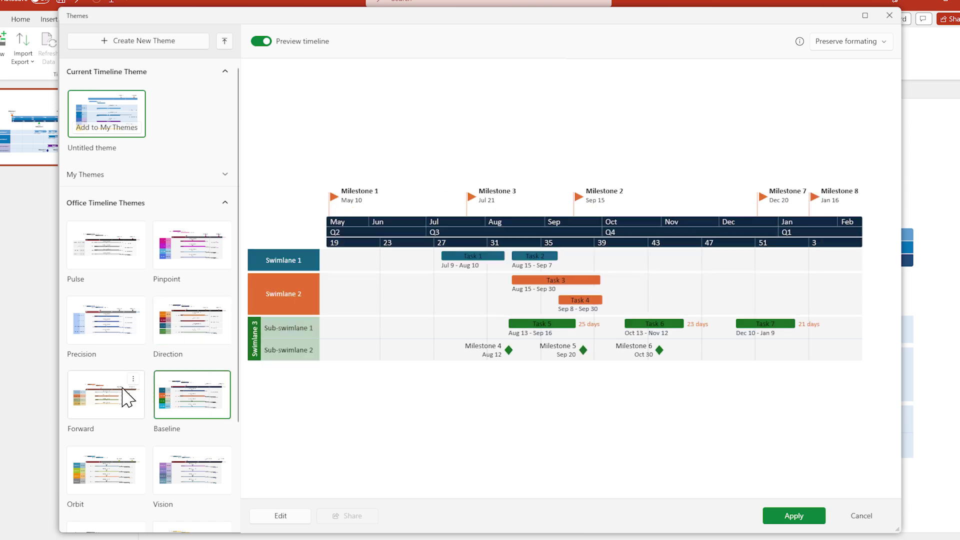
click(123, 389)
click(773, 516)
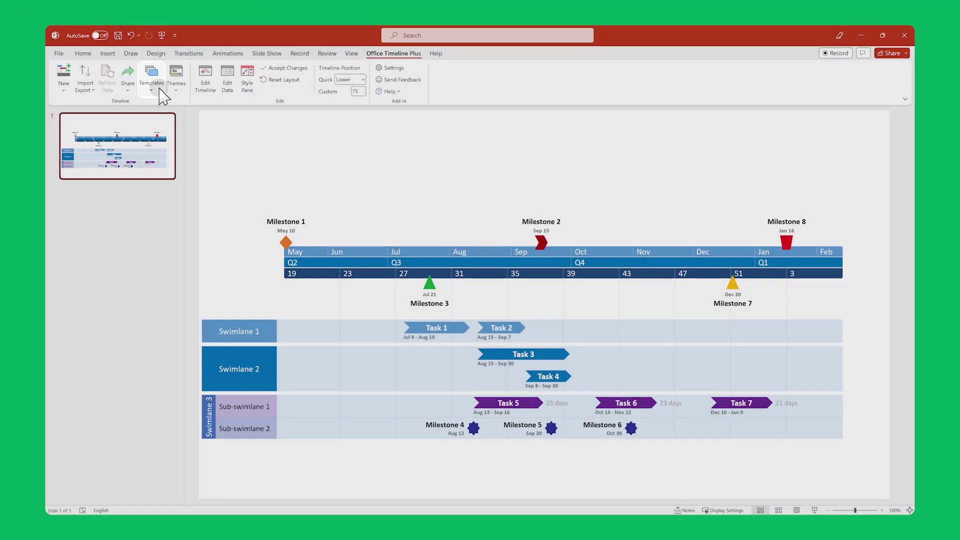
- Create a timeline from the Engineering template in the general gallery and place it on the slide
click(152, 90)
click(150, 122)
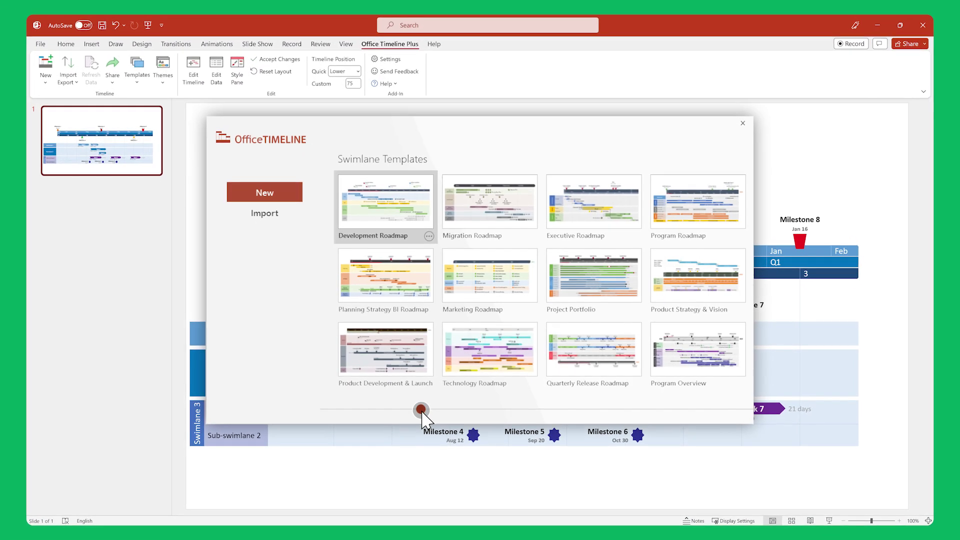
click(466, 405)
drag(466, 410, 499, 411)
click(677, 384)
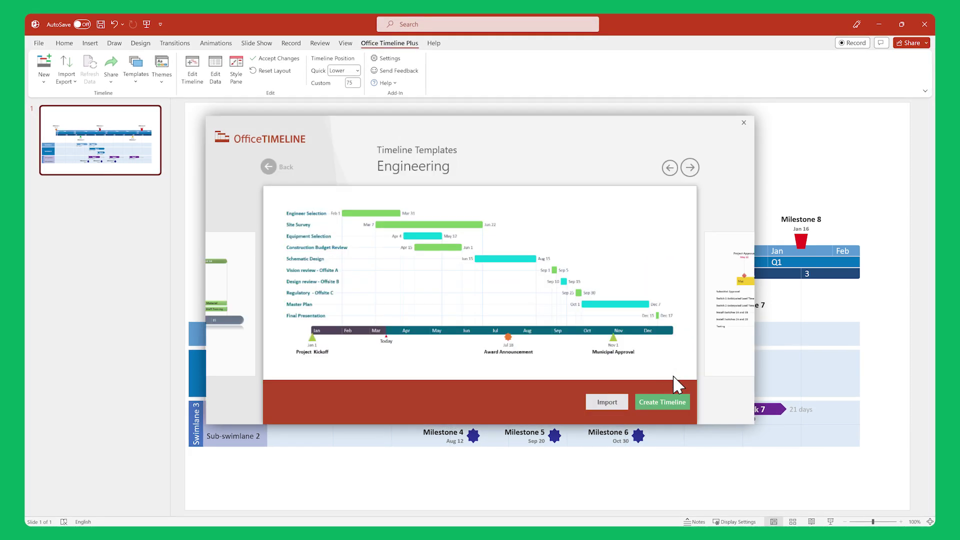
click(666, 402)
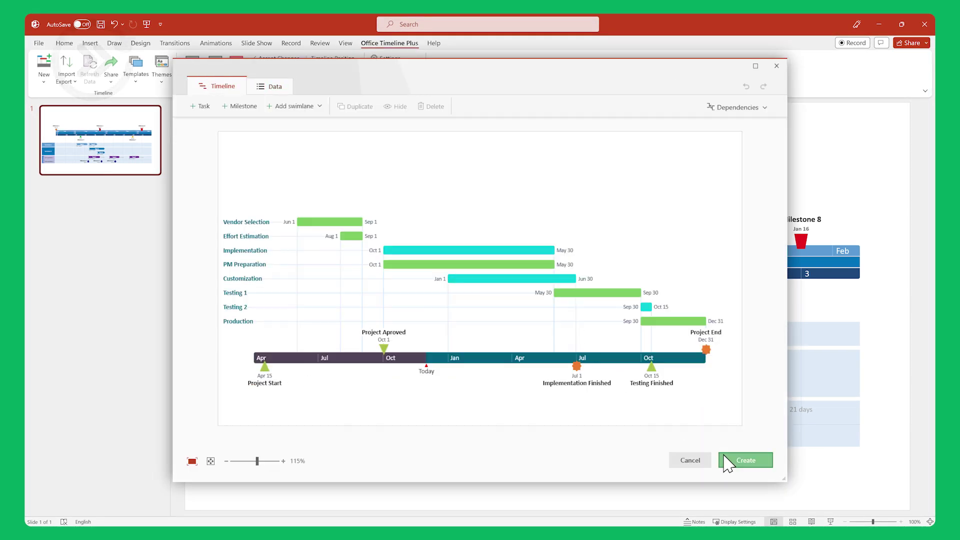
click(730, 461)
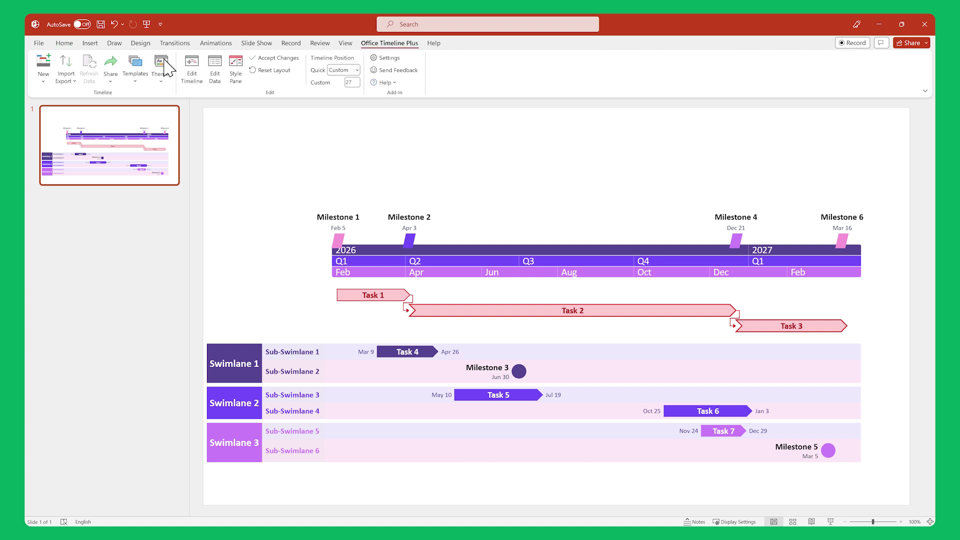
- Begin a new blank Timeline from Scratch with an empty data table
click(43, 68)
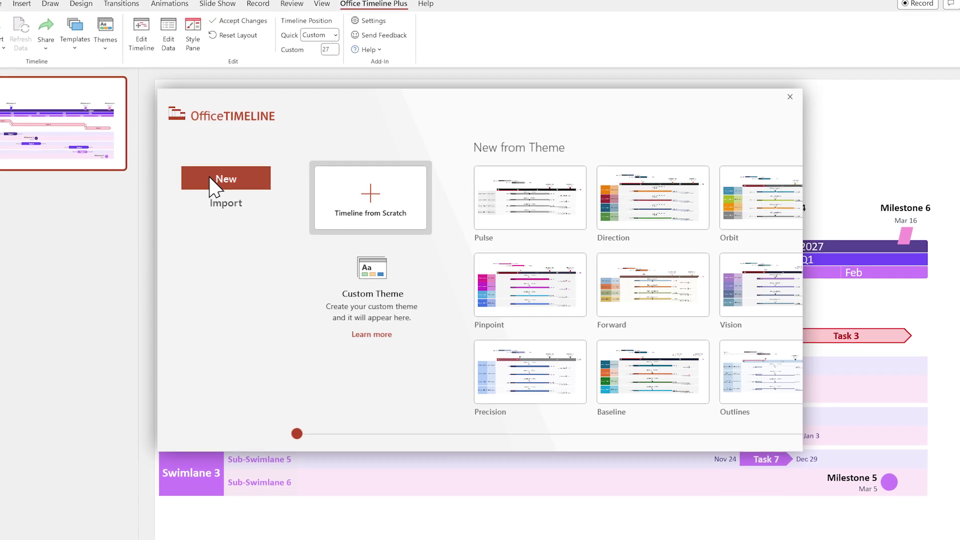
click(353, 180)
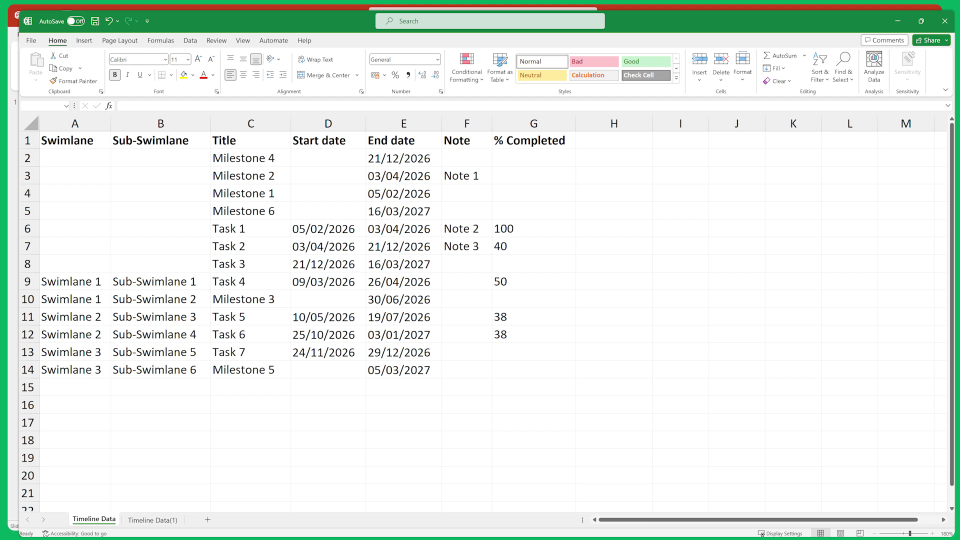
- Select cells A1 to G14 of the timeline data and copy them
click(70, 145)
shift+click(572, 377)
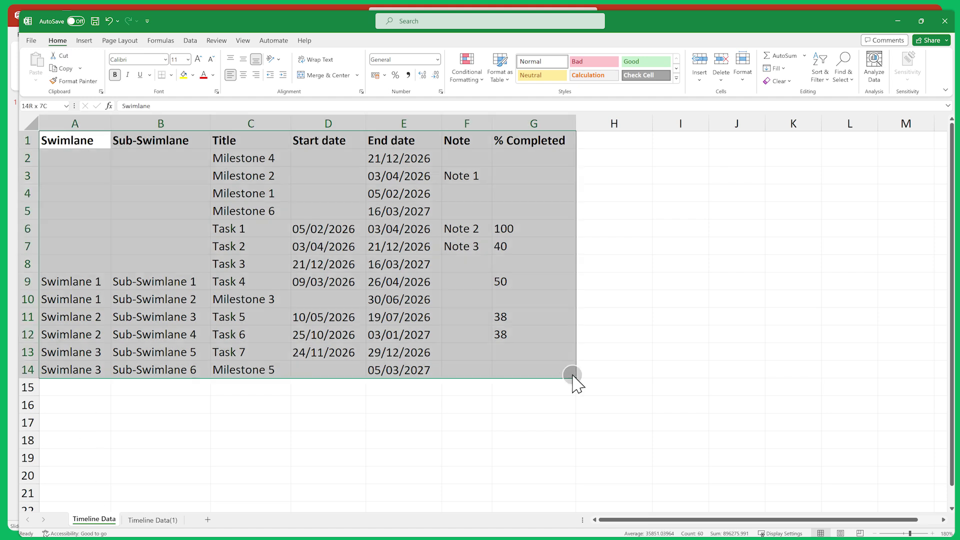
click(67, 68)
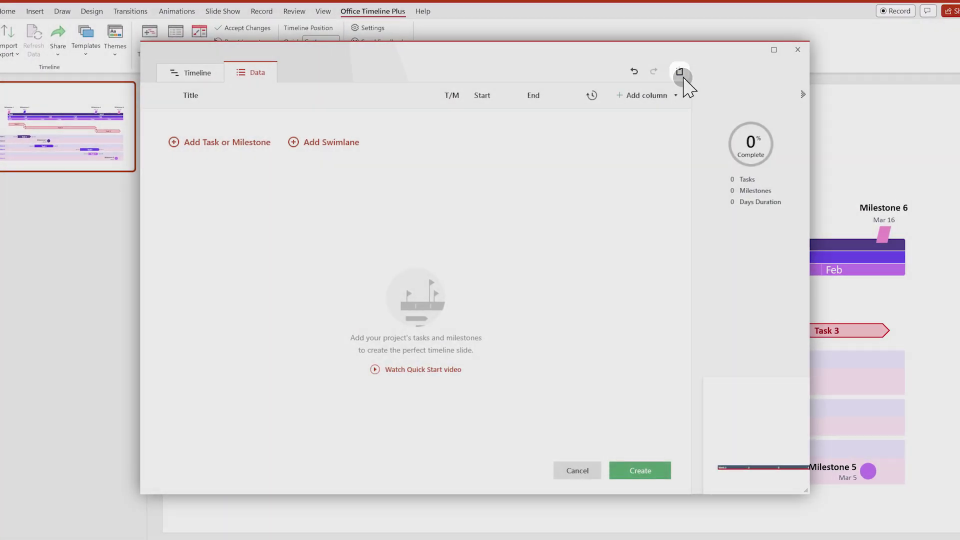
- Paste the copied Excel rows into the editor's empty Data table
click(679, 71)
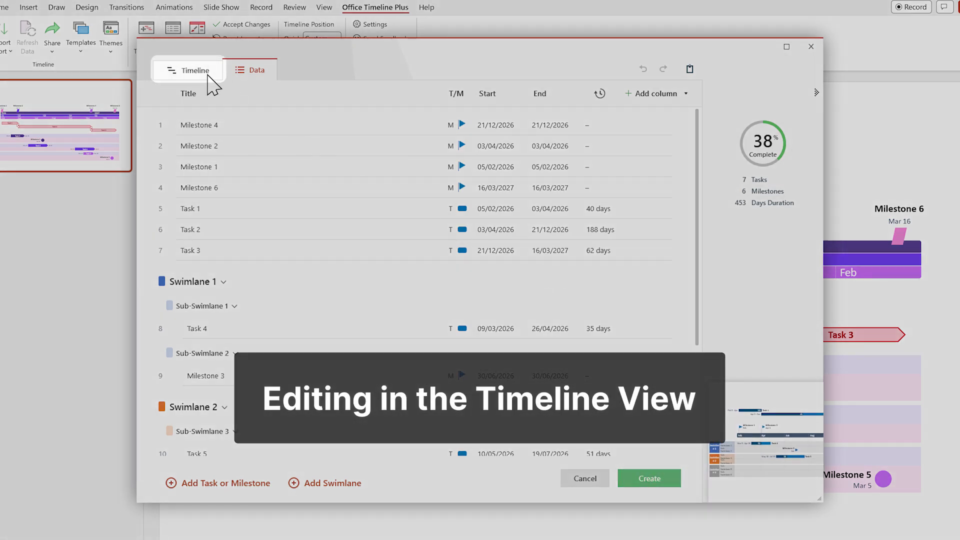
- In the visual timeline view, widen the swimlane label columns so names fit
click(197, 71)
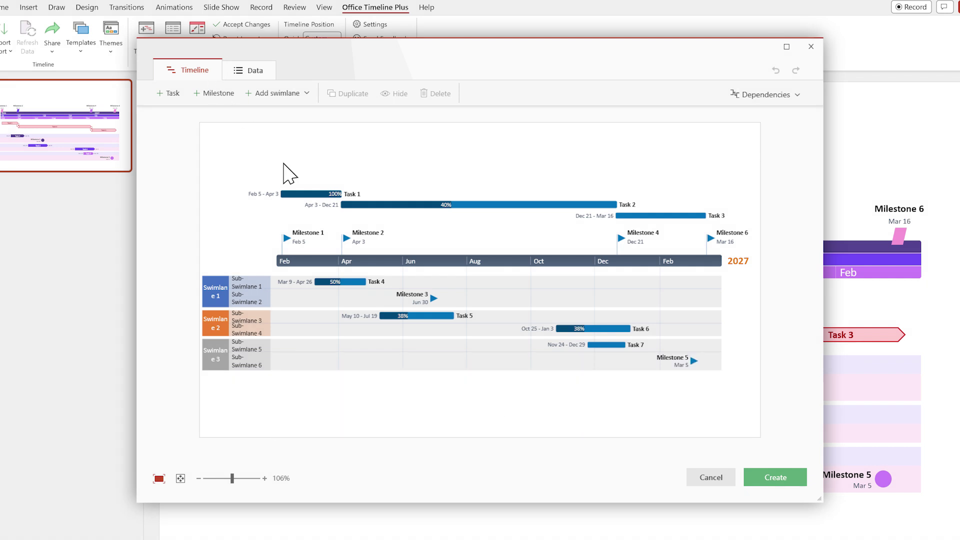
click(232, 294)
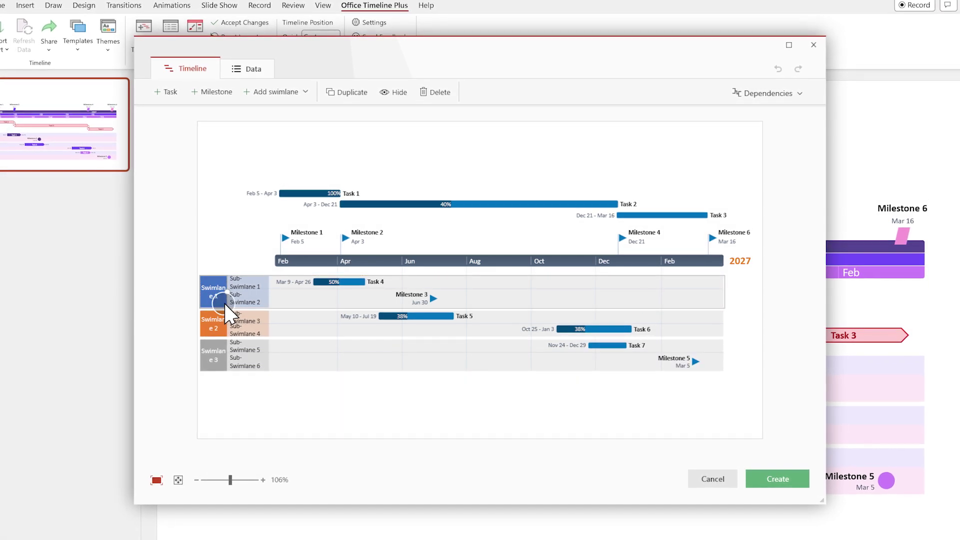
drag(237, 302, 294, 293)
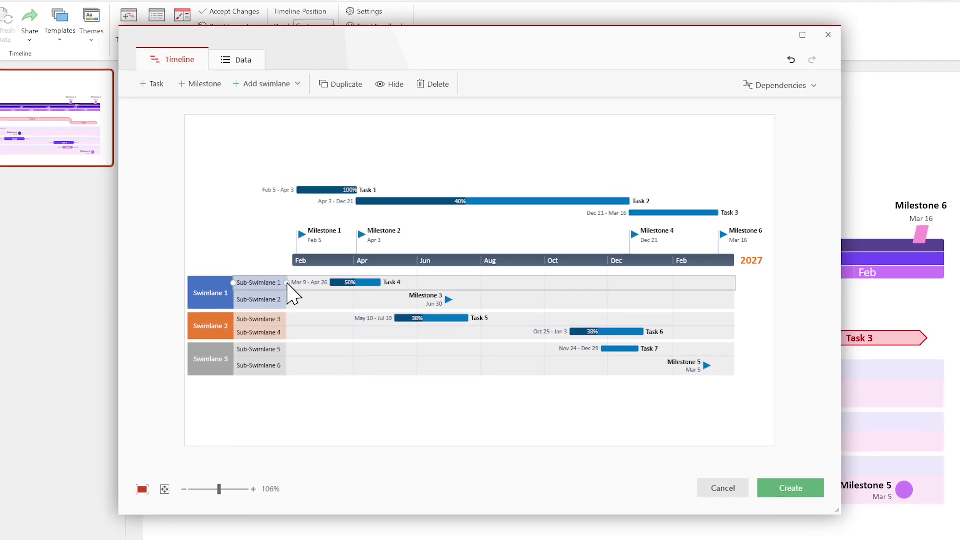
- Group Tasks 1, 2 and 3 on one row below the timescale and generate the slide
click(309, 192)
drag(311, 196, 318, 209)
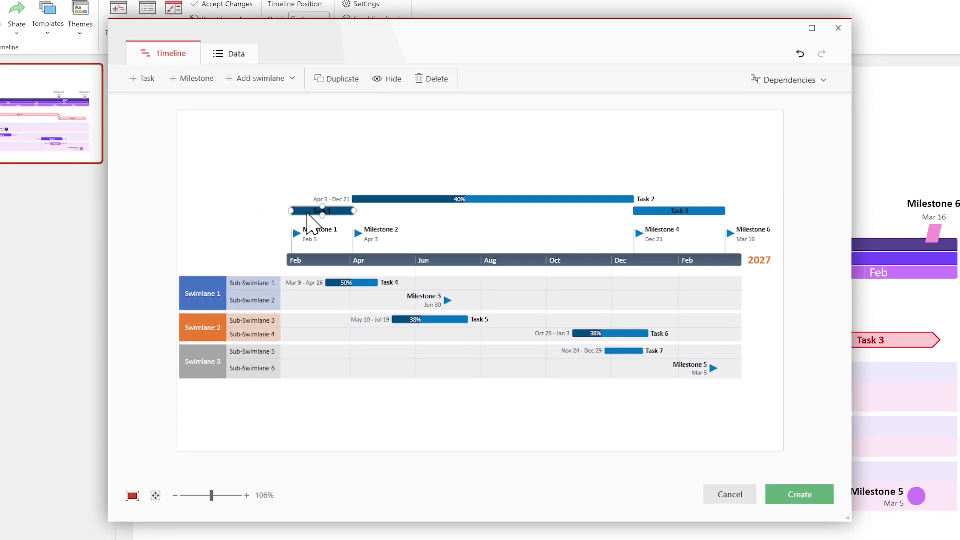
click(396, 199)
drag(393, 199, 393, 212)
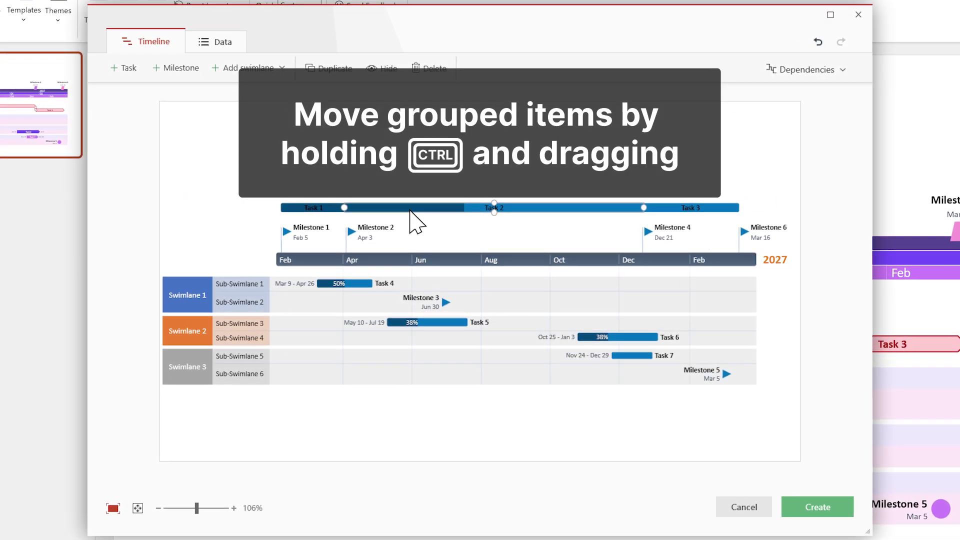
mouse_move(411, 210)
mouse_down()
mouse_move(420, 276)
mouse_move(443, 234)
mouse_up()
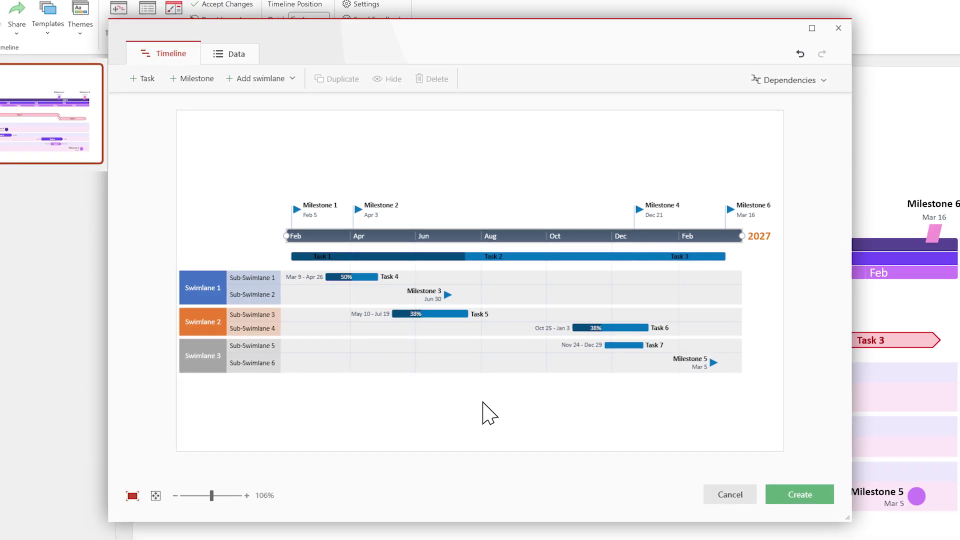
click(758, 482)
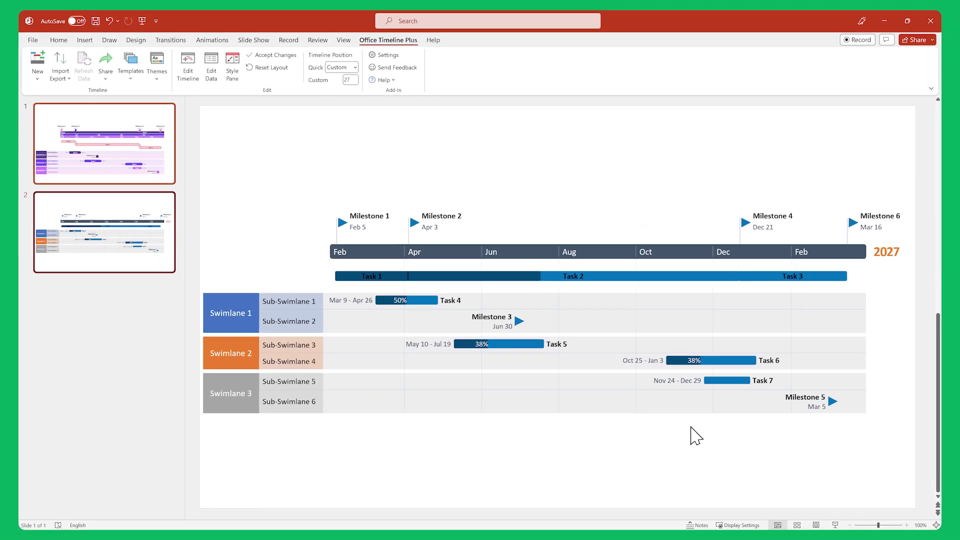
- Style the Task 4 title at size 12, positioned inside its bar, in white
click(232, 82)
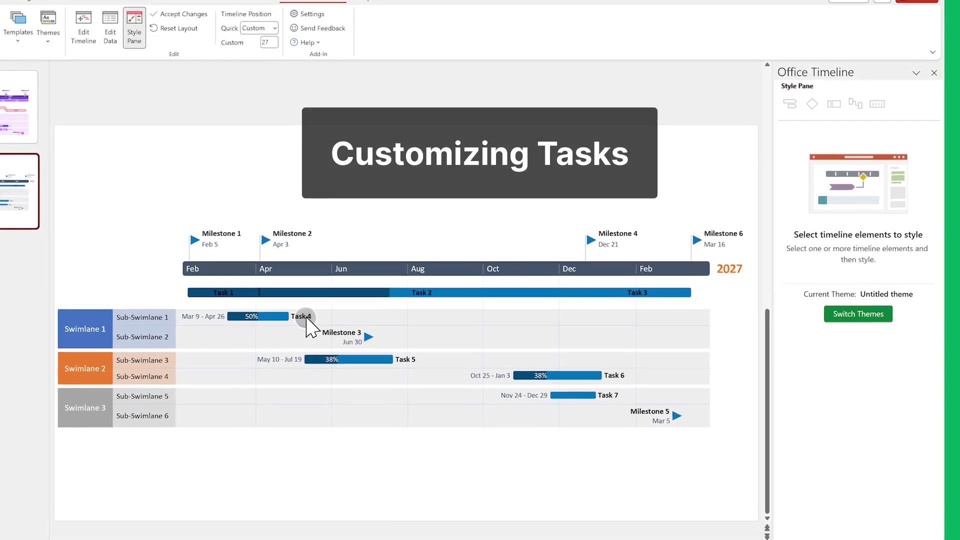
click(306, 318)
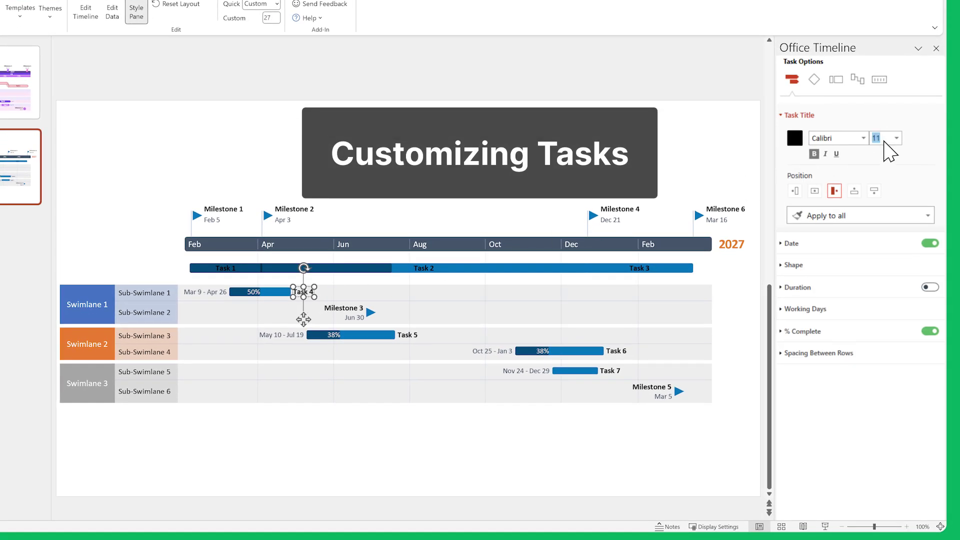
text(12)
key(Return)
click(819, 196)
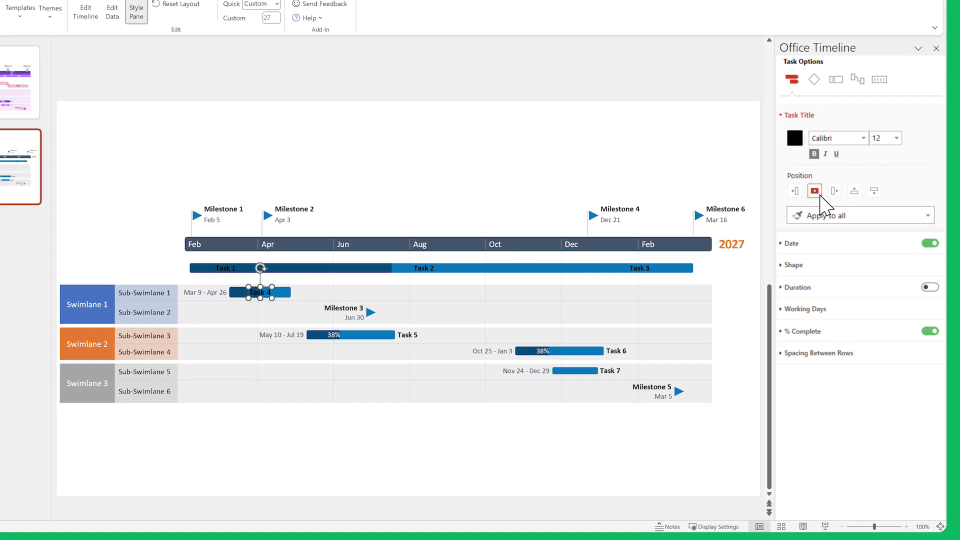
click(797, 145)
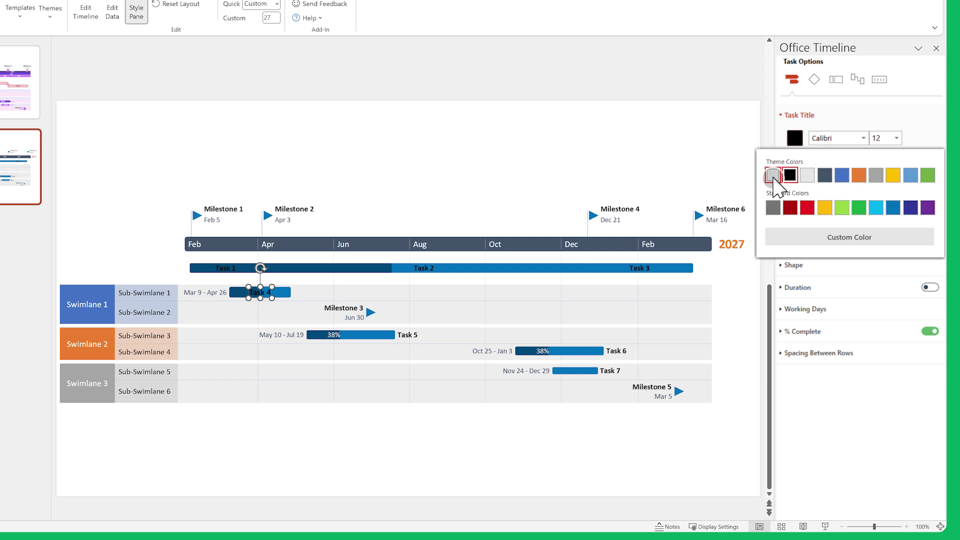
click(775, 174)
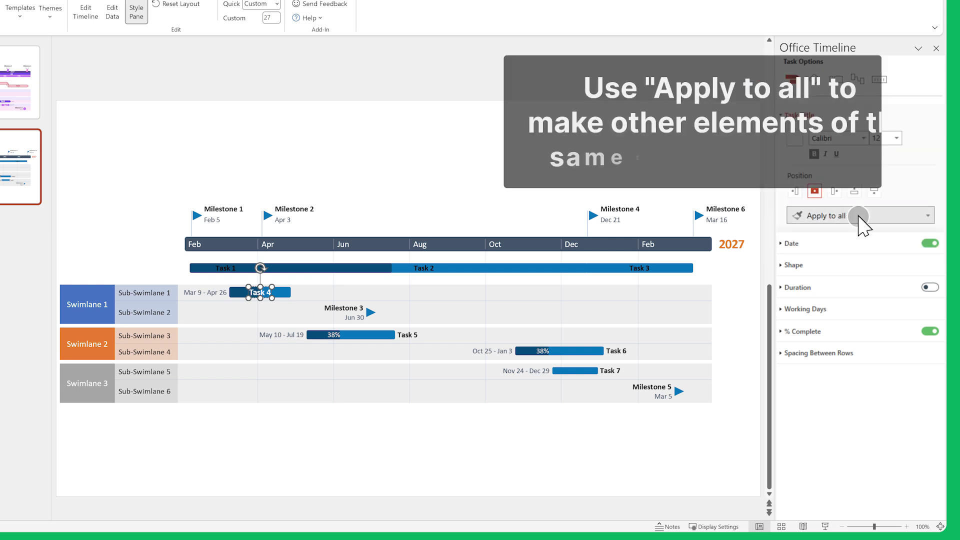
- Copy that title style, including colour, to all tasks in every swimlane
click(857, 216)
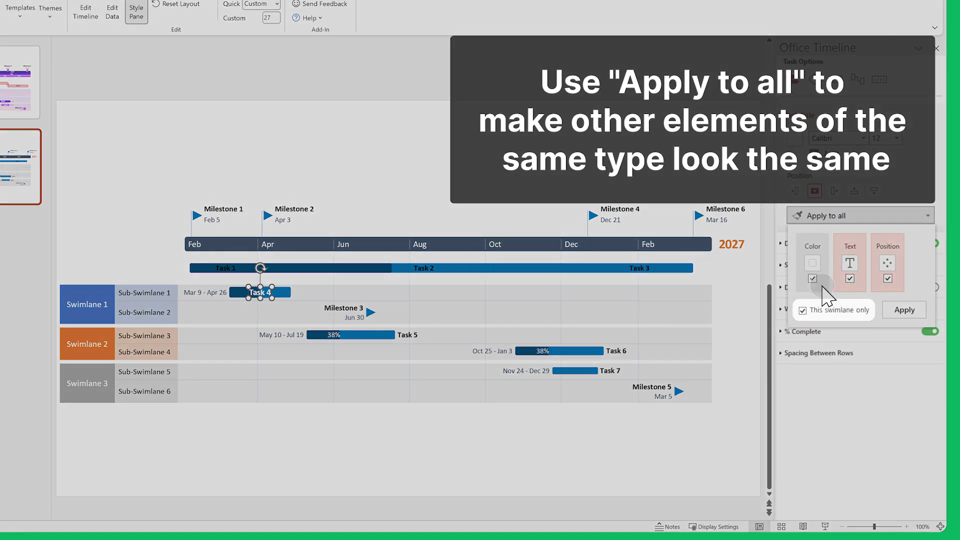
click(813, 278)
click(803, 311)
click(893, 311)
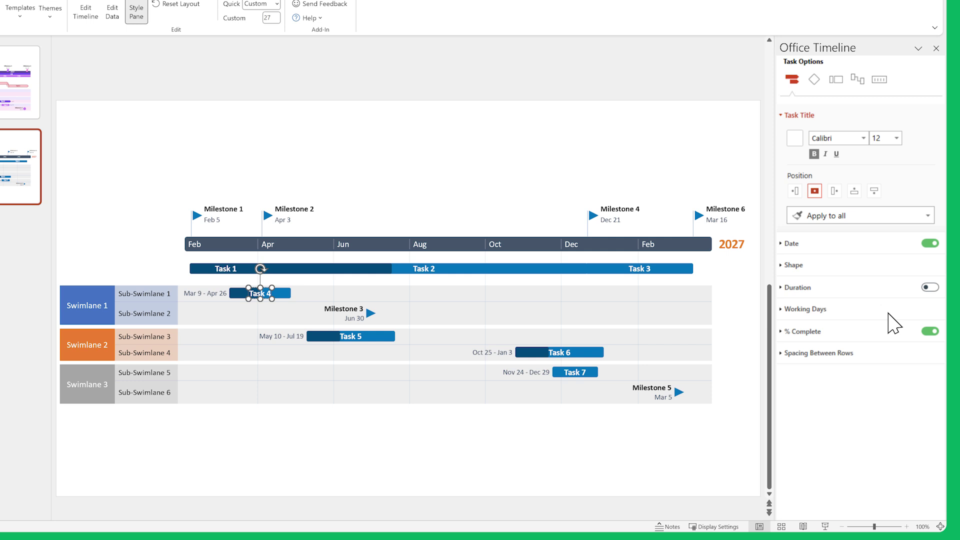
- Show task dates at both bar ends in custom purple 564592 and apply to all tasks
click(201, 294)
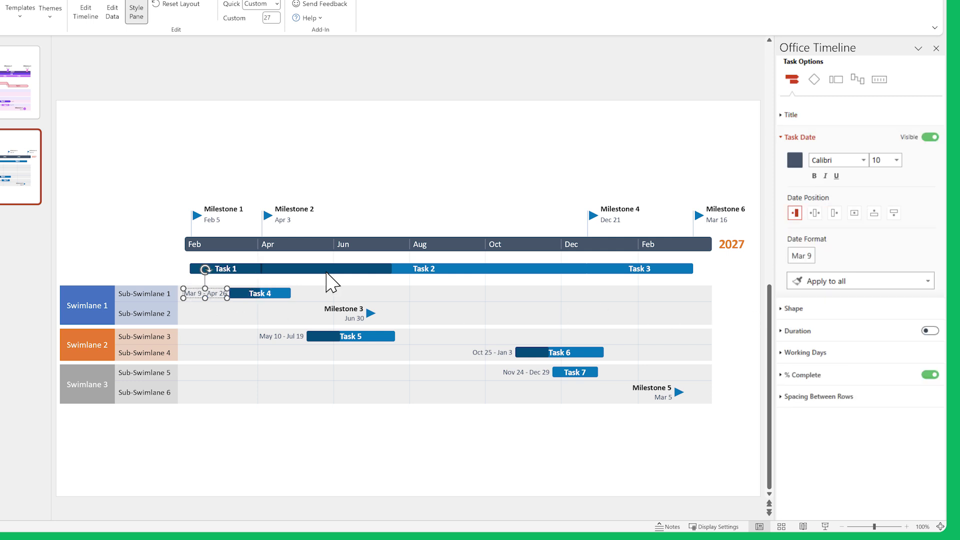
text(9)
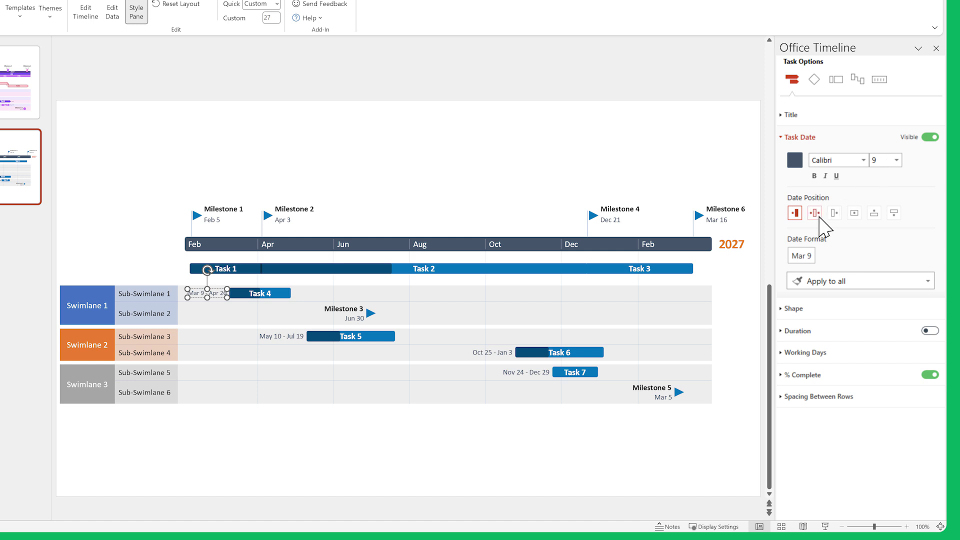
click(819, 217)
click(794, 160)
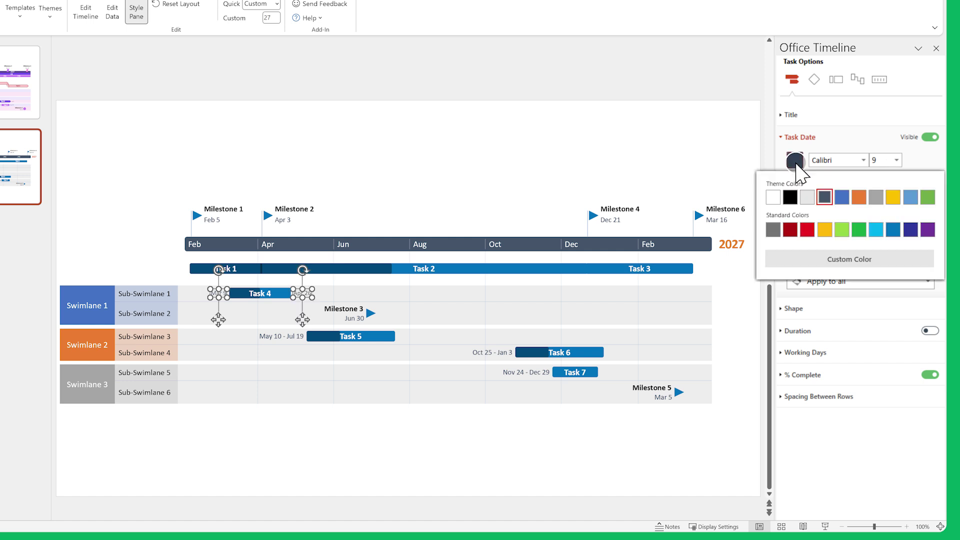
click(810, 267)
click(797, 332)
text(564592)
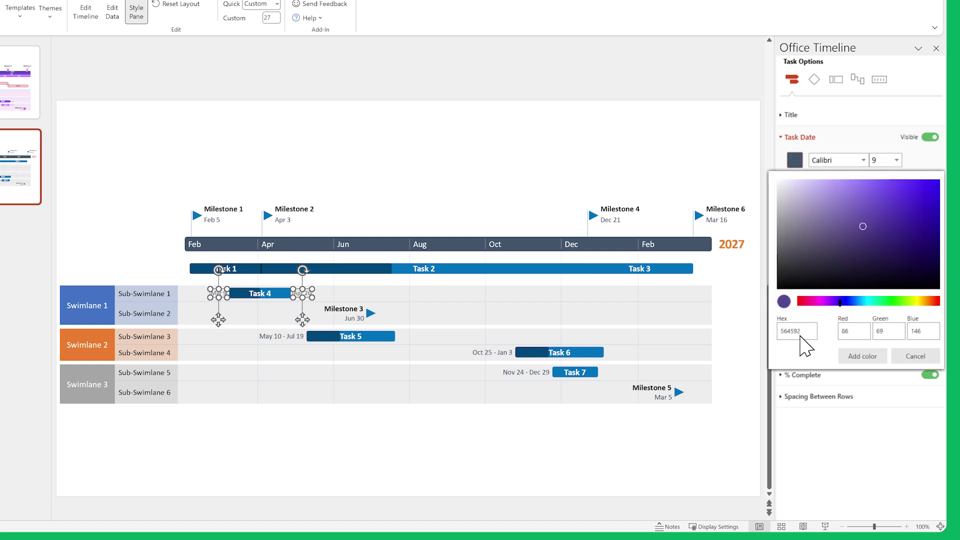
click(841, 358)
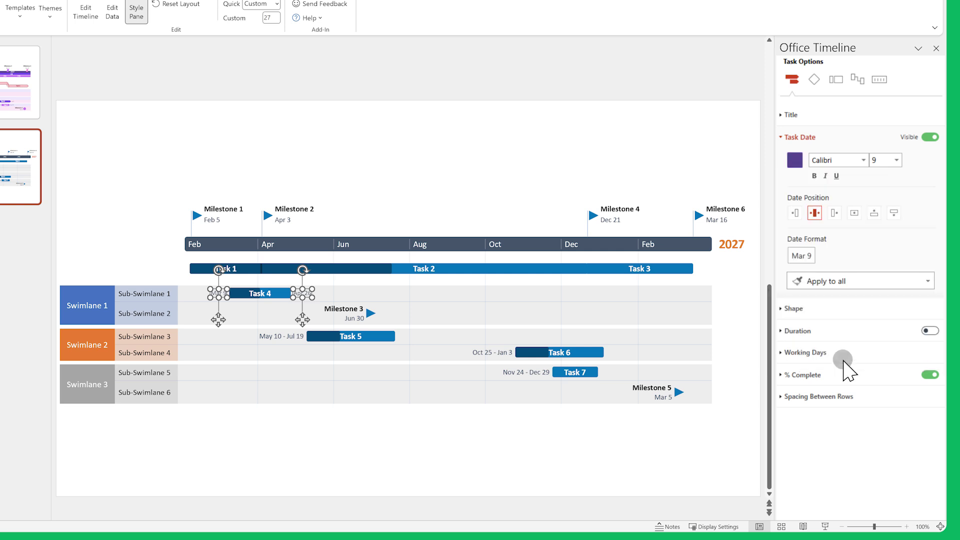
click(864, 283)
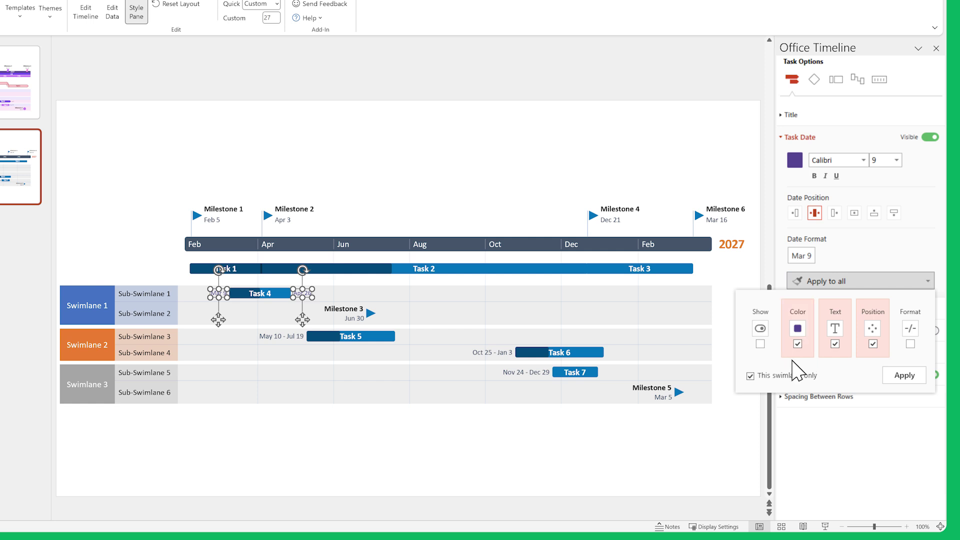
click(897, 378)
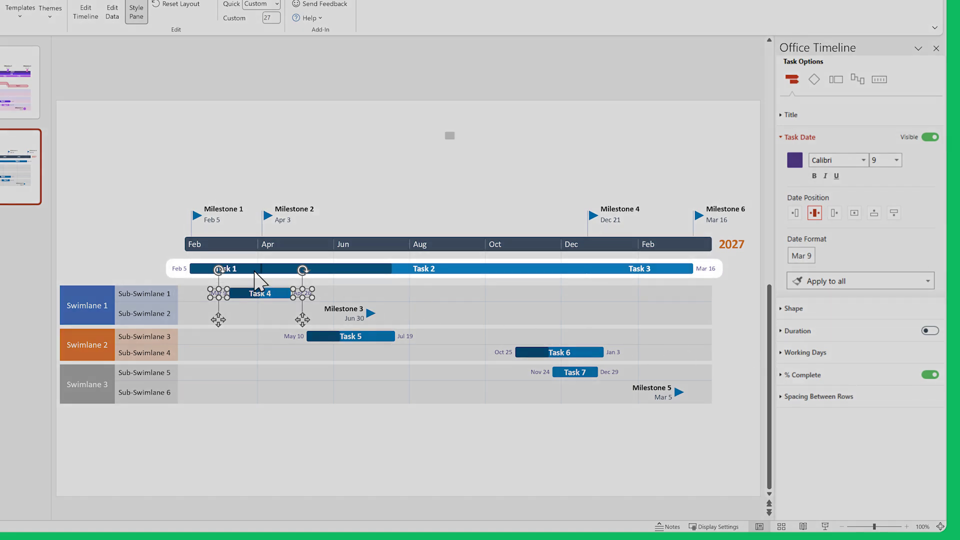
- Hide the date labels on the grouped Tasks 1, 2 and 3
click(255, 271)
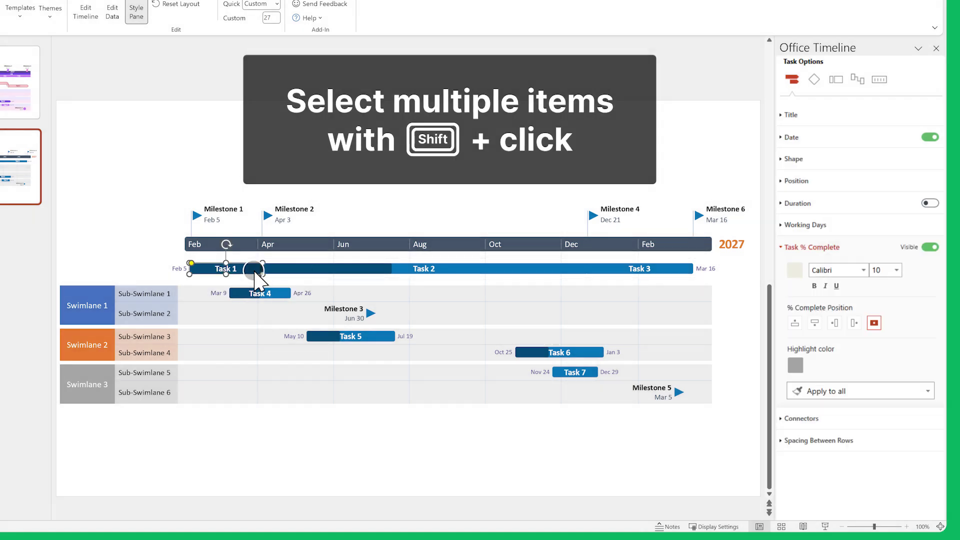
shift+click(446, 272)
shift+click(603, 272)
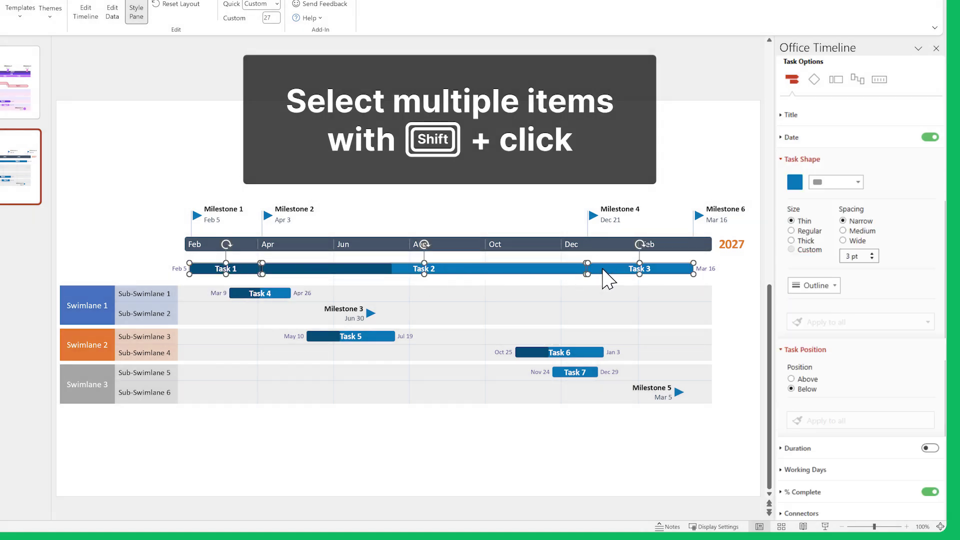
click(900, 138)
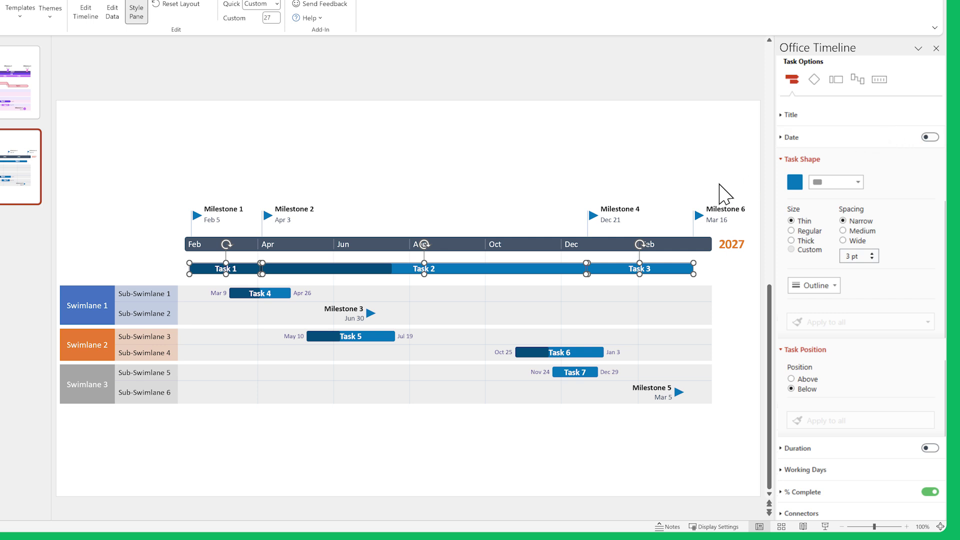
- Give Task 4 a thicker chevron bar with hidden percent complete, then copy shape and size to all tasks
click(286, 294)
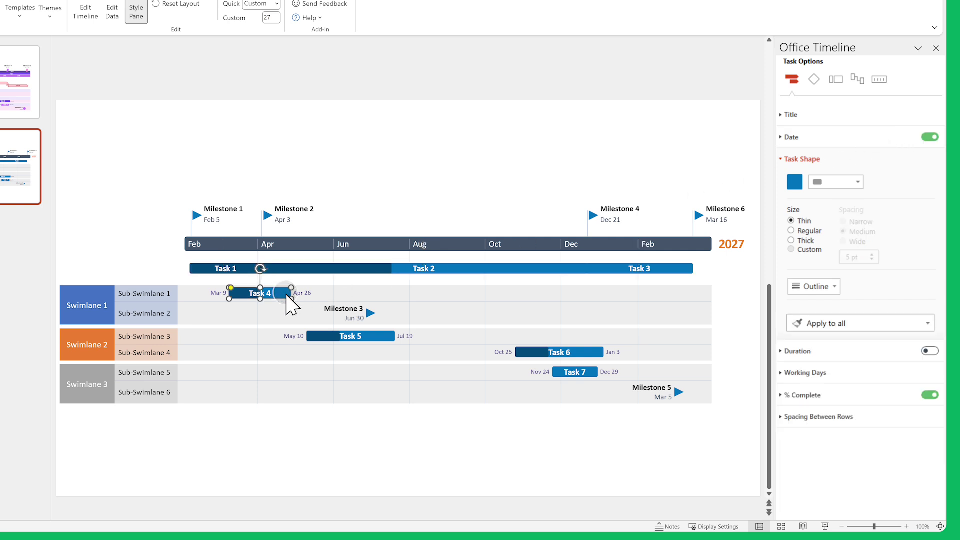
click(857, 197)
click(823, 222)
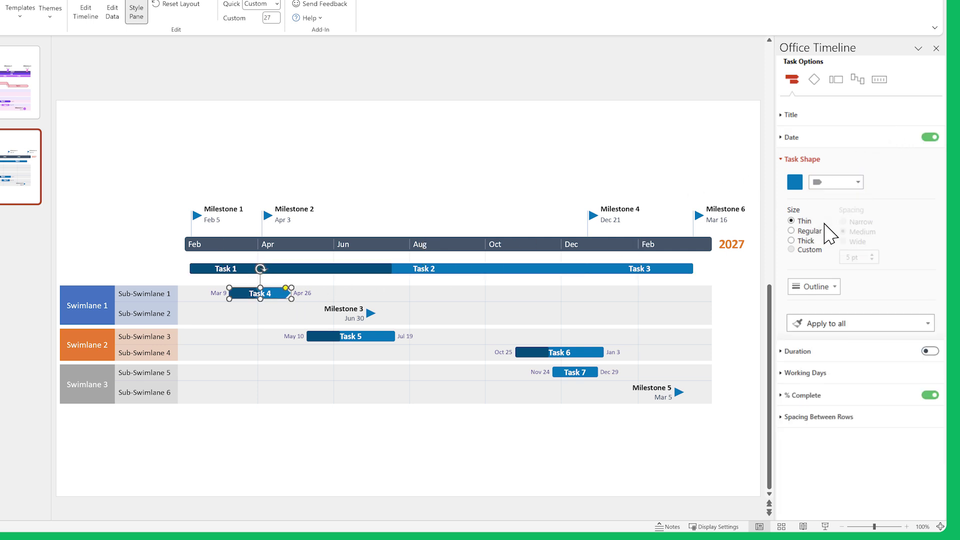
click(811, 233)
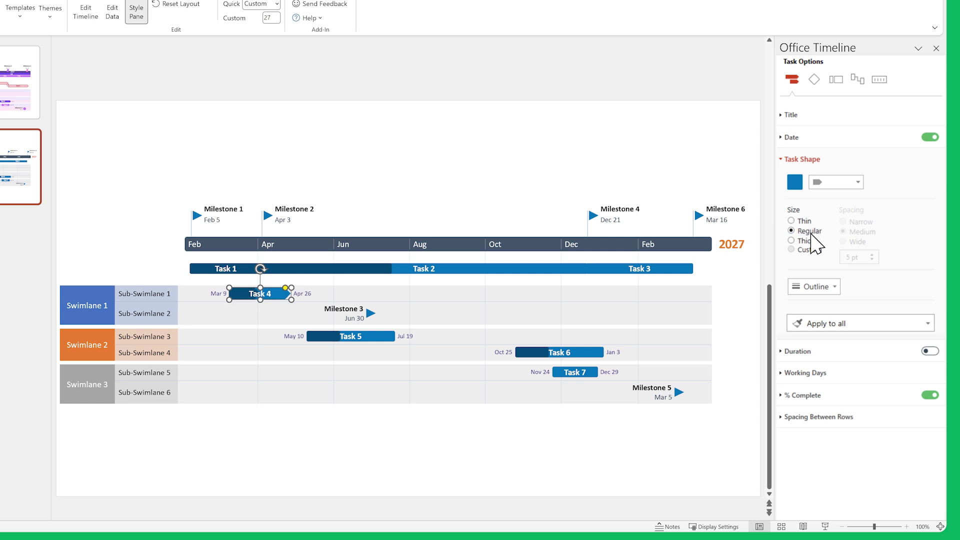
click(918, 397)
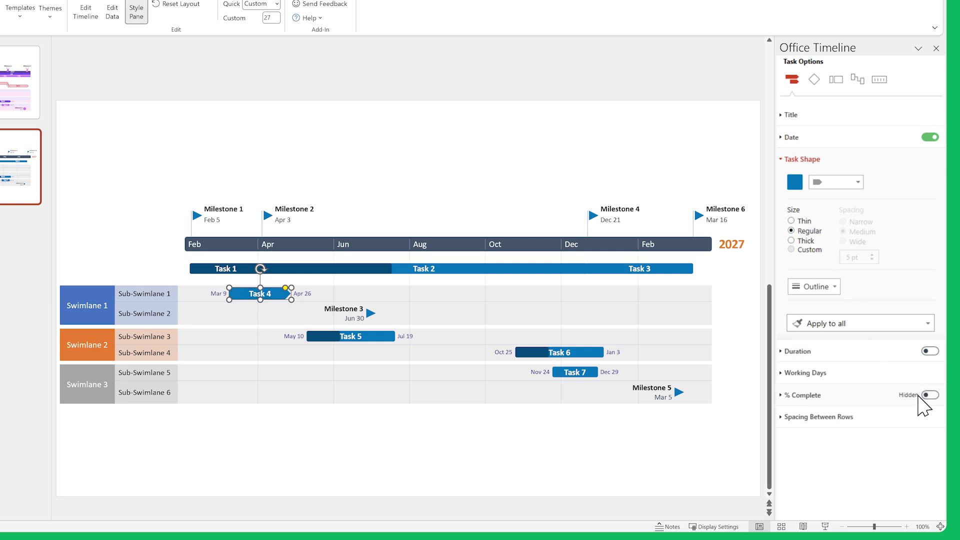
click(904, 329)
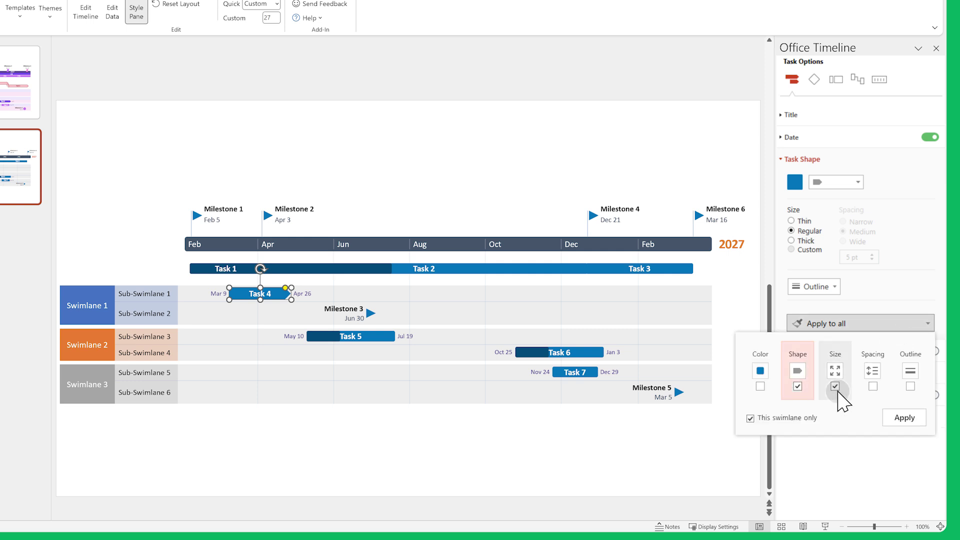
click(902, 419)
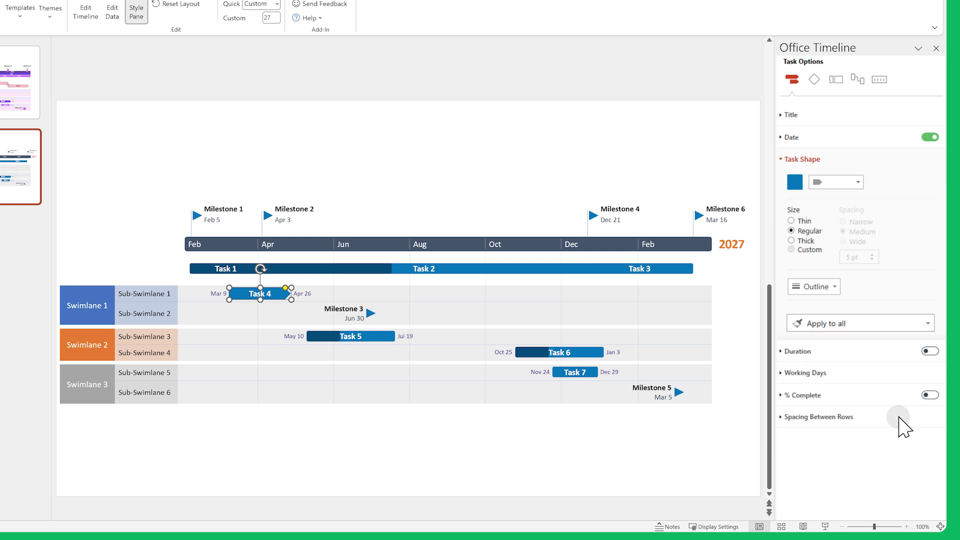
- Hide the percent-complete shading on every task bar
click(859, 160)
click(852, 236)
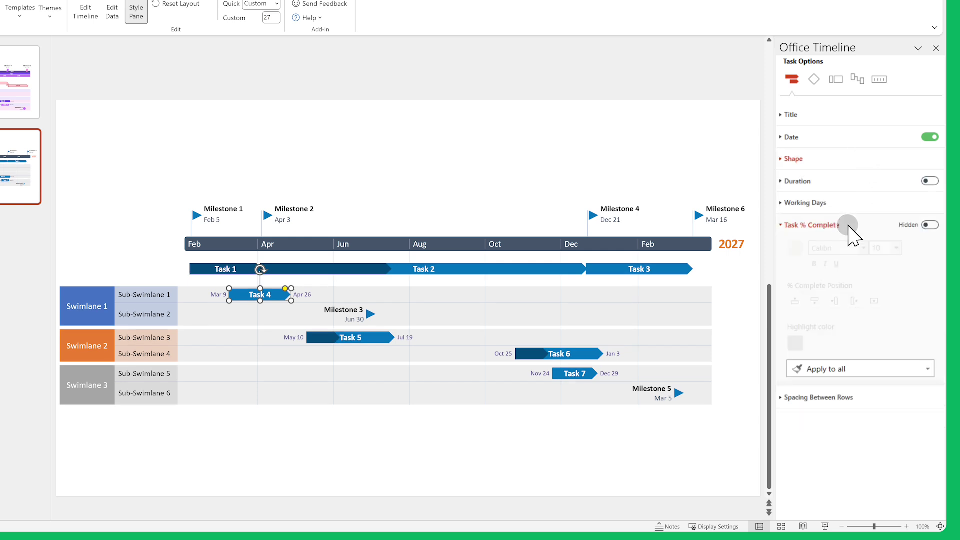
click(868, 380)
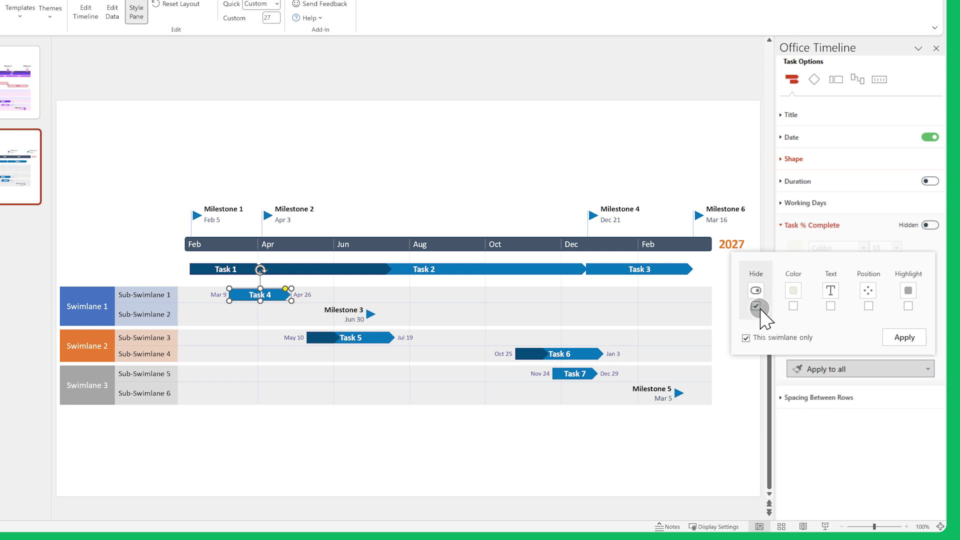
click(896, 341)
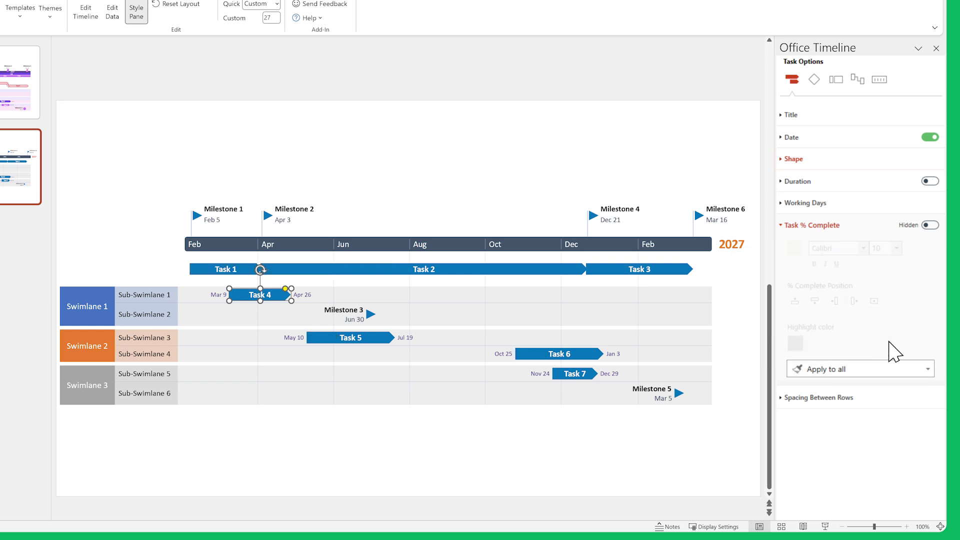
- Adjust the shape of Tasks 2 and 3 and colour Tasks 1 and 4 dark purple
click(573, 272)
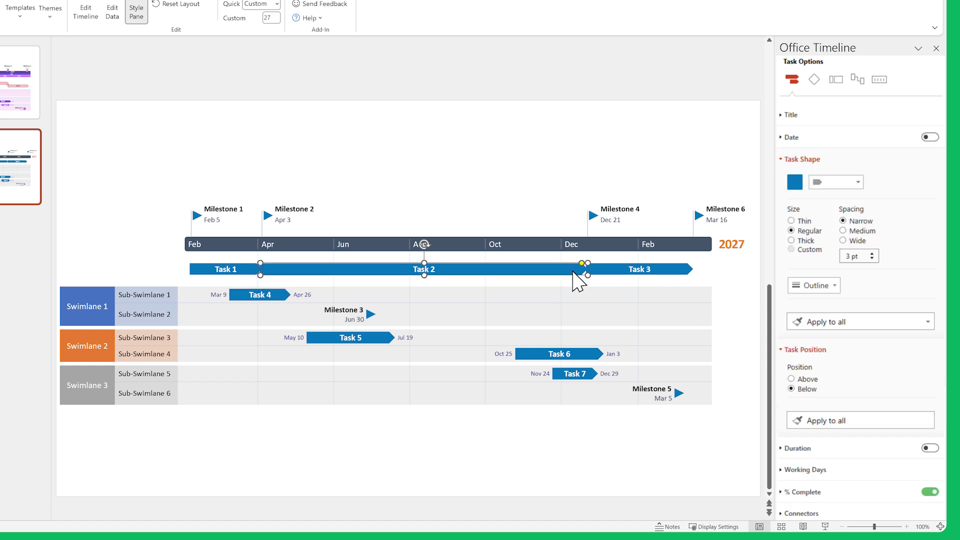
shift+click(600, 272)
click(854, 183)
click(839, 219)
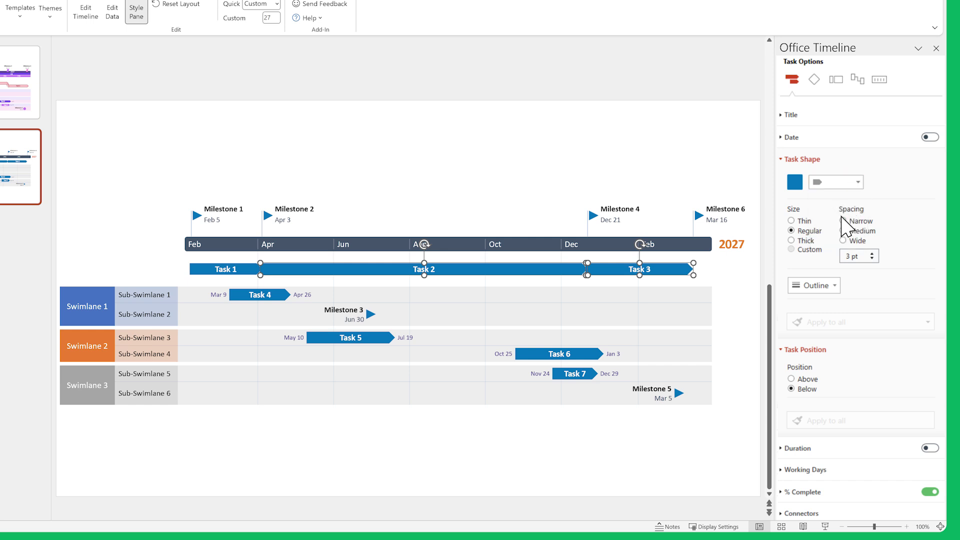
click(225, 268)
shift+click(259, 294)
click(795, 181)
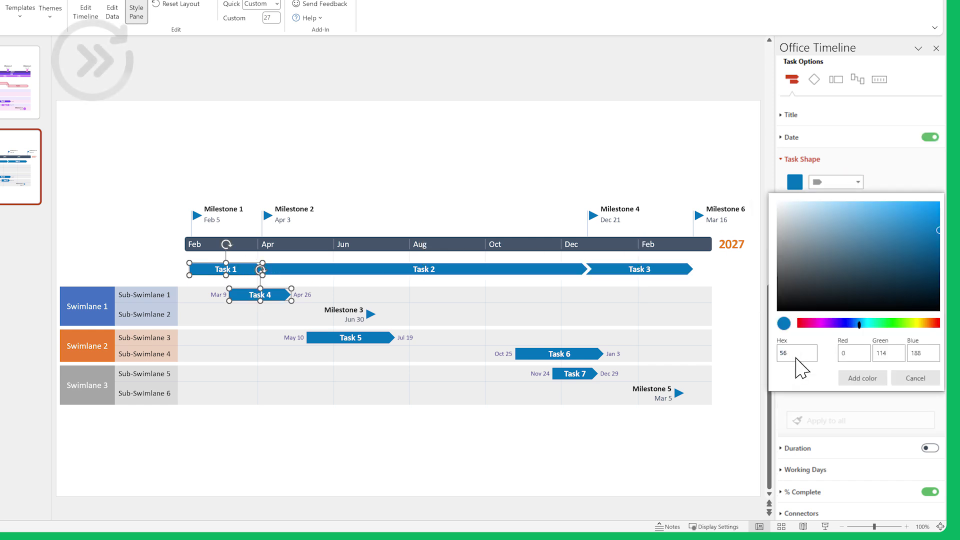
click(859, 378)
- Colour Tasks 2, 5 and 6 medium purple and Tasks 3 and 7 light purple
click(351, 338)
shift+click(559, 353)
click(859, 377)
click(640, 269)
shift+click(575, 373)
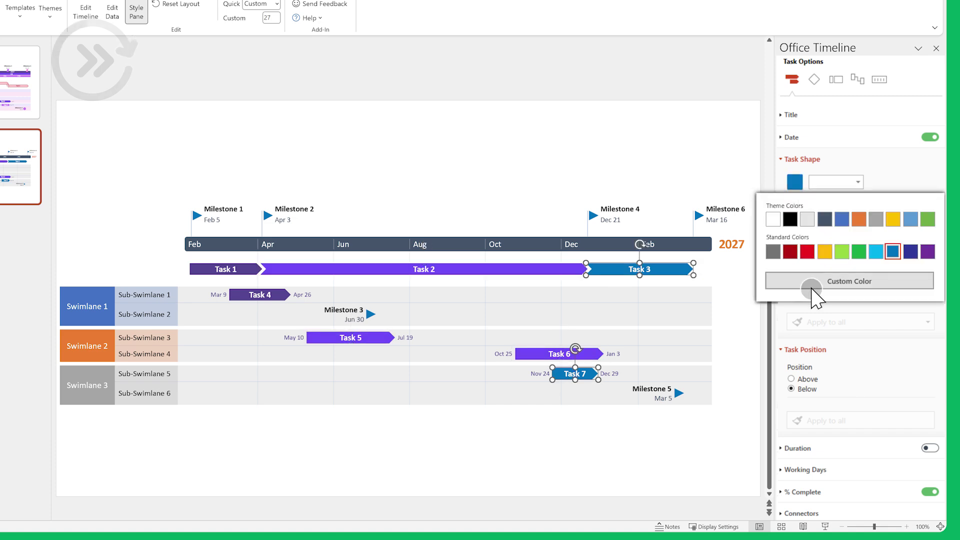
click(859, 378)
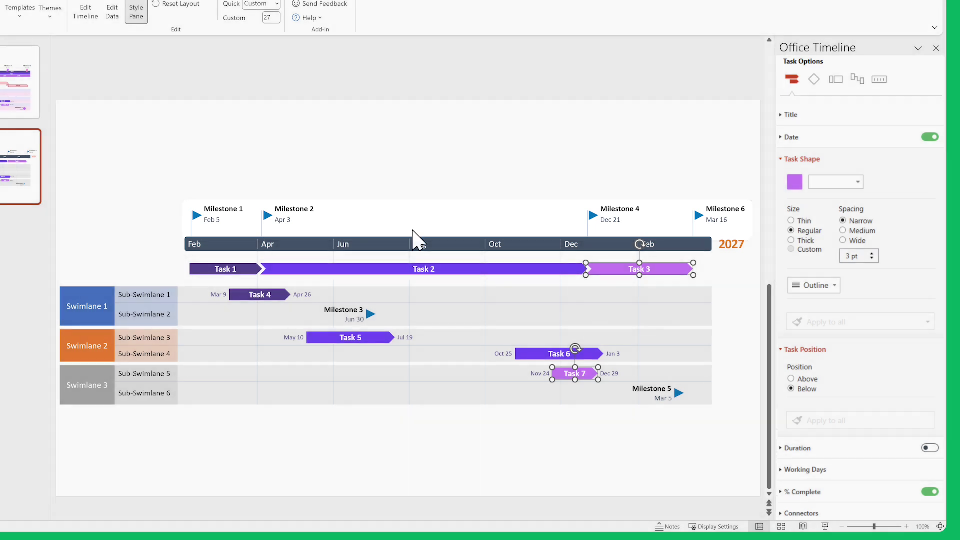
- Make the four milestones above the timescale parallelograms with title size 12
drag(154, 139, 713, 228)
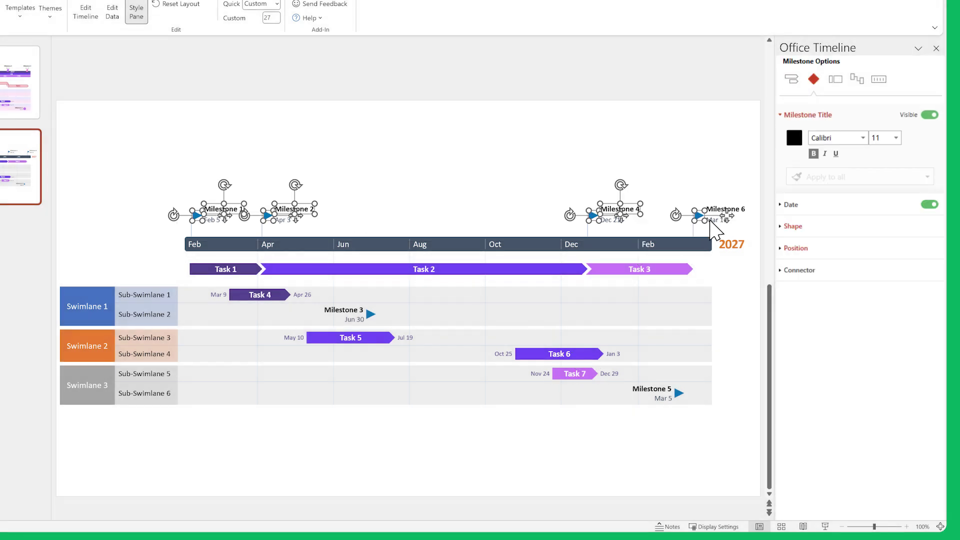
click(812, 225)
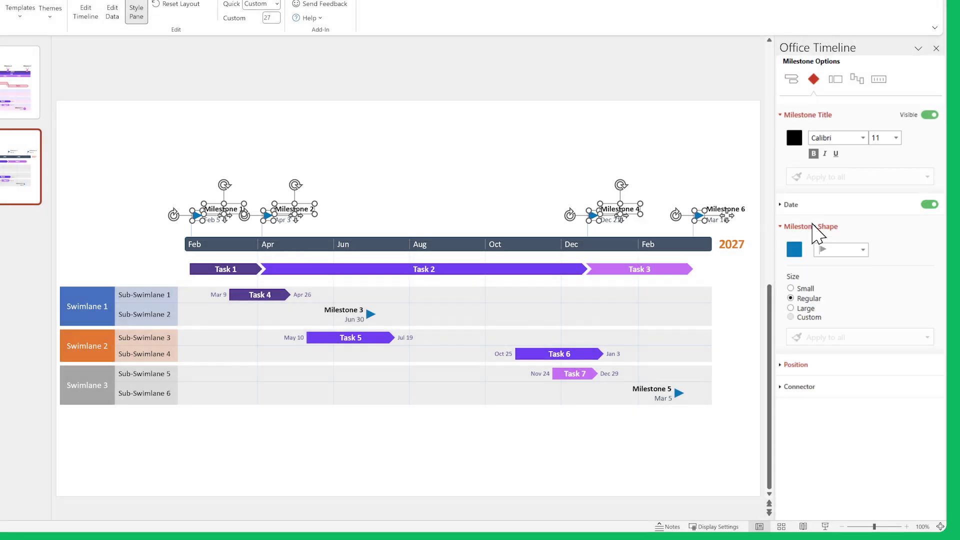
click(848, 254)
click(883, 327)
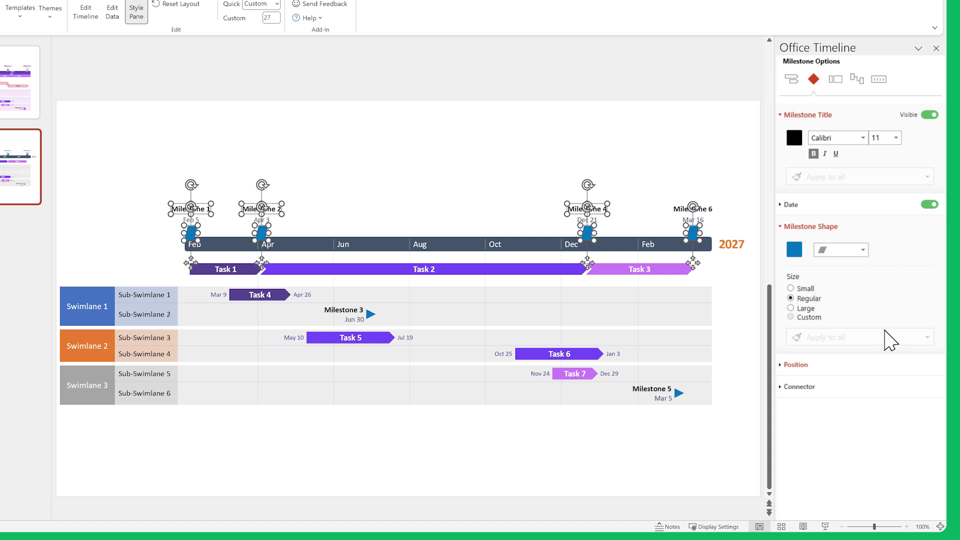
text(12)
key(Return)
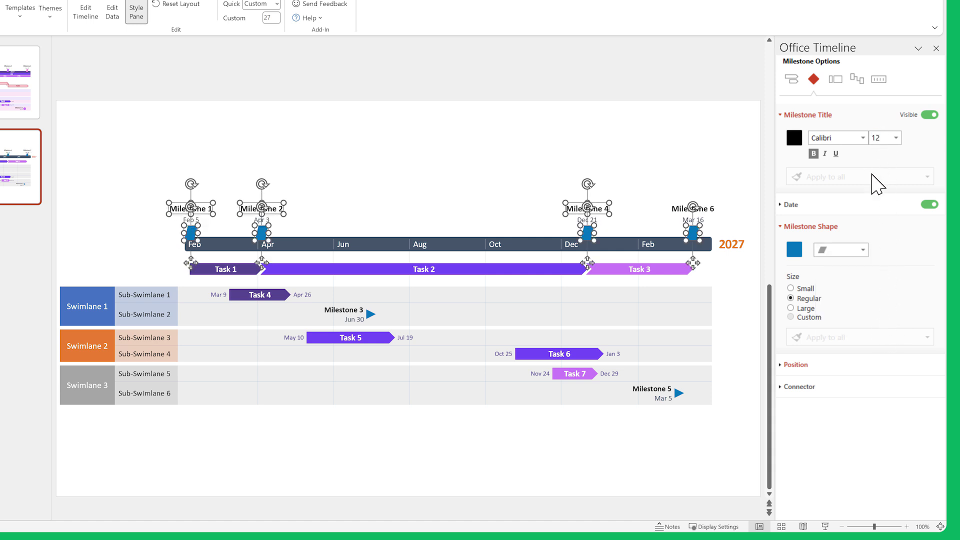
click(863, 212)
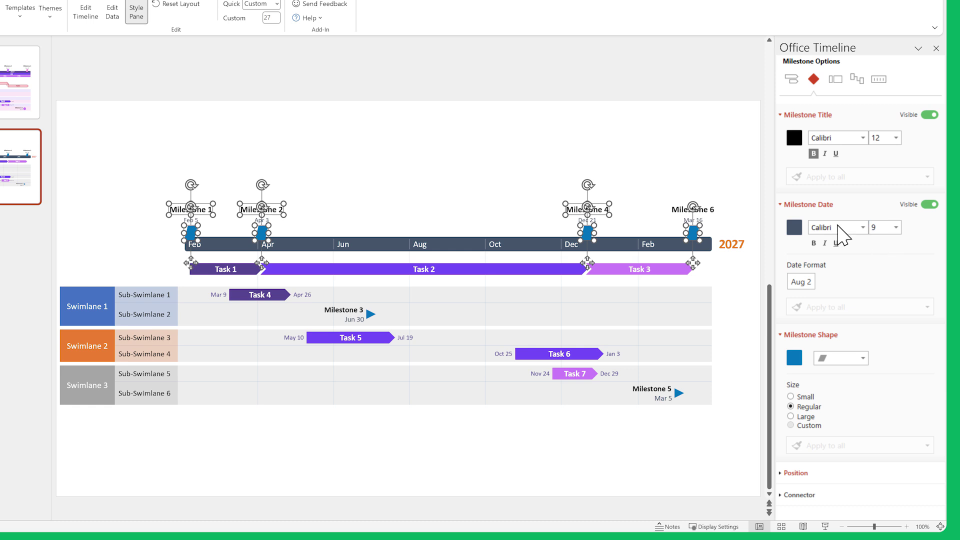
click(483, 166)
- Colour Milestones 1, 4 and 6 custom pink and Milestone 2 purple
click(192, 233)
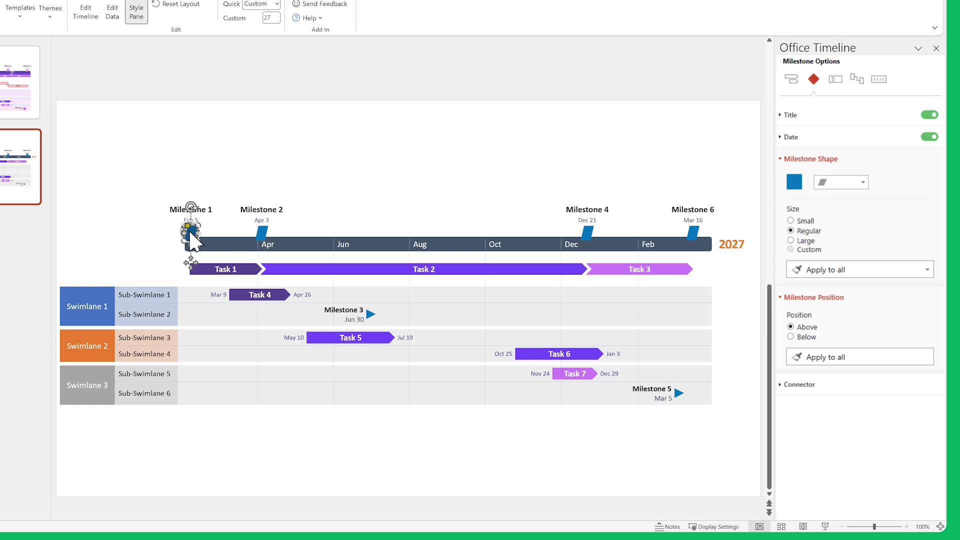
click(793, 182)
click(812, 288)
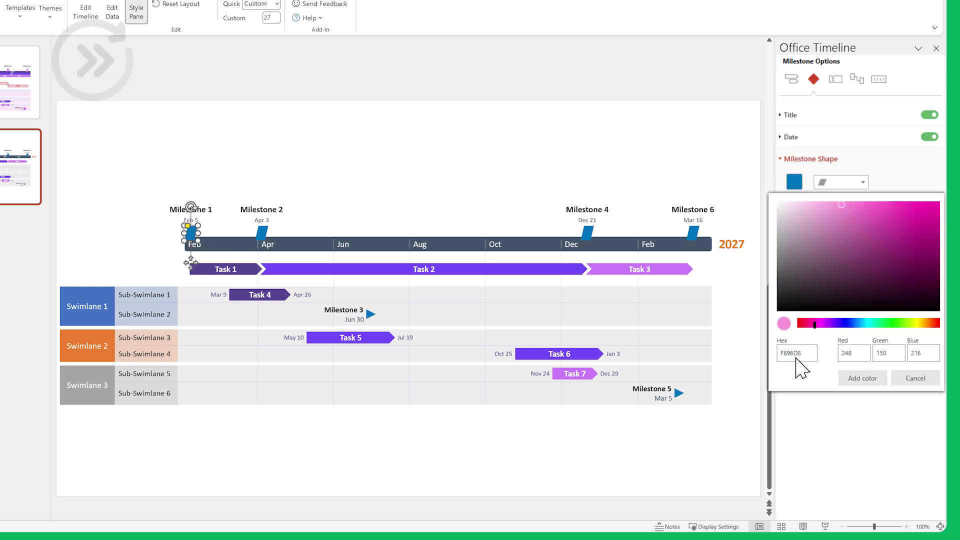
click(863, 378)
click(262, 233)
click(927, 252)
click(587, 233)
click(848, 281)
click(862, 378)
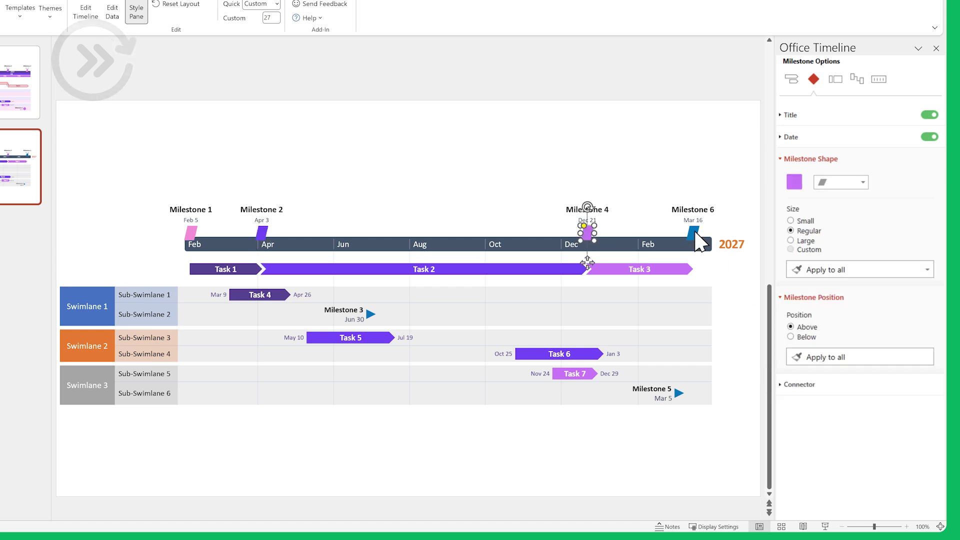
click(692, 233)
click(794, 182)
click(862, 378)
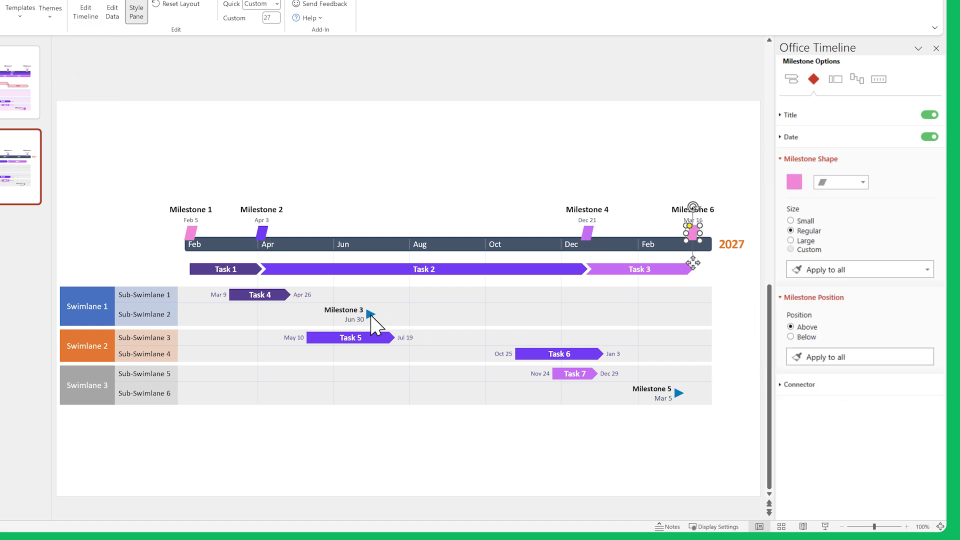
- Turn swimlane Milestones 3 and 5 into circles with title size 12
click(371, 314)
shift+click(679, 393)
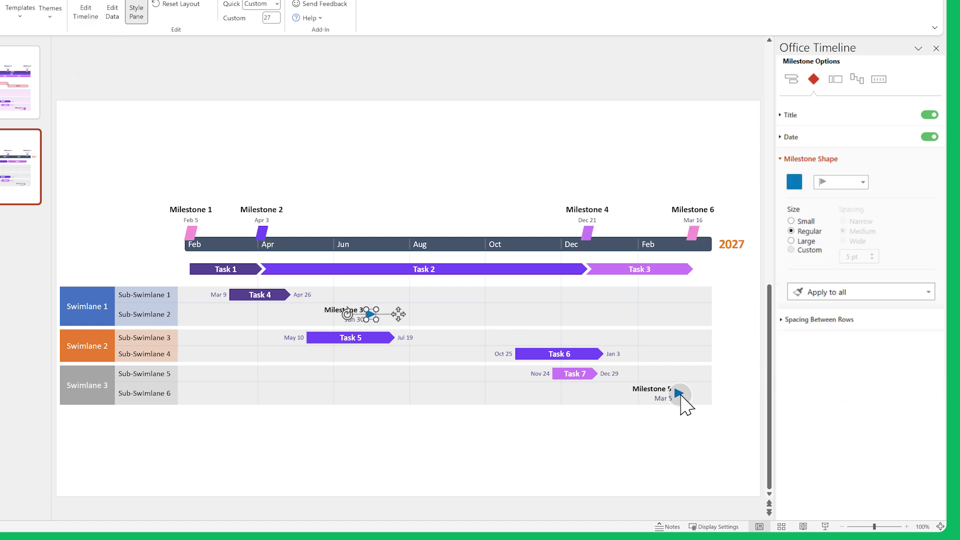
click(845, 188)
click(897, 242)
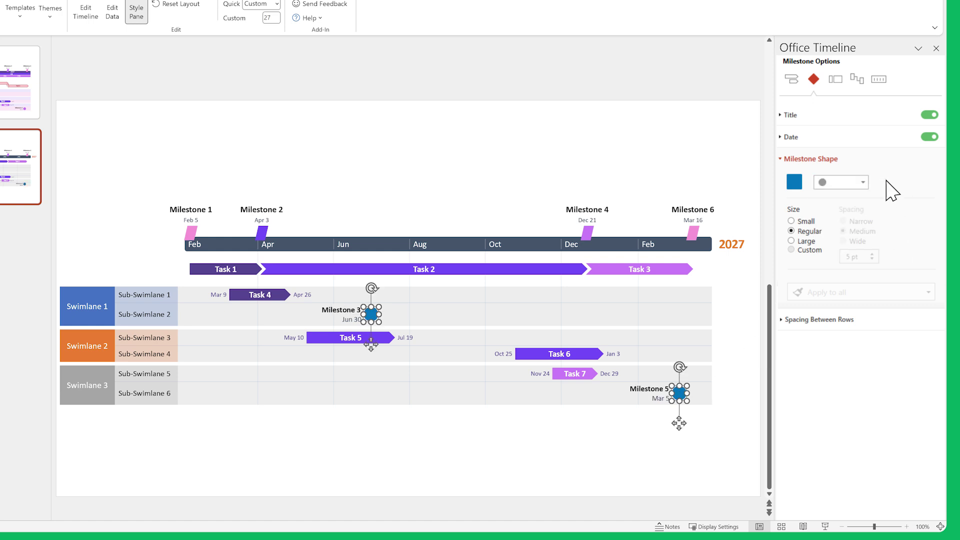
click(872, 117)
text(2)
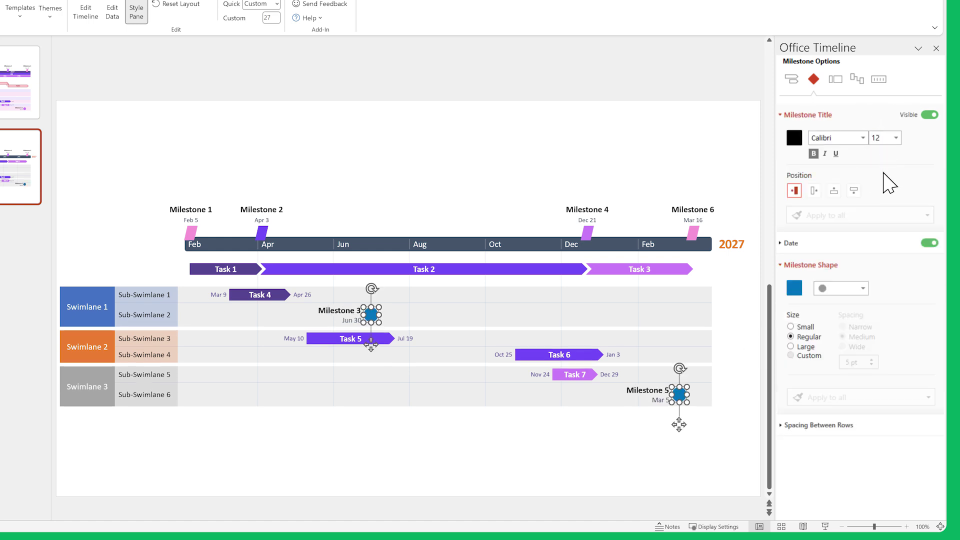
click(885, 245)
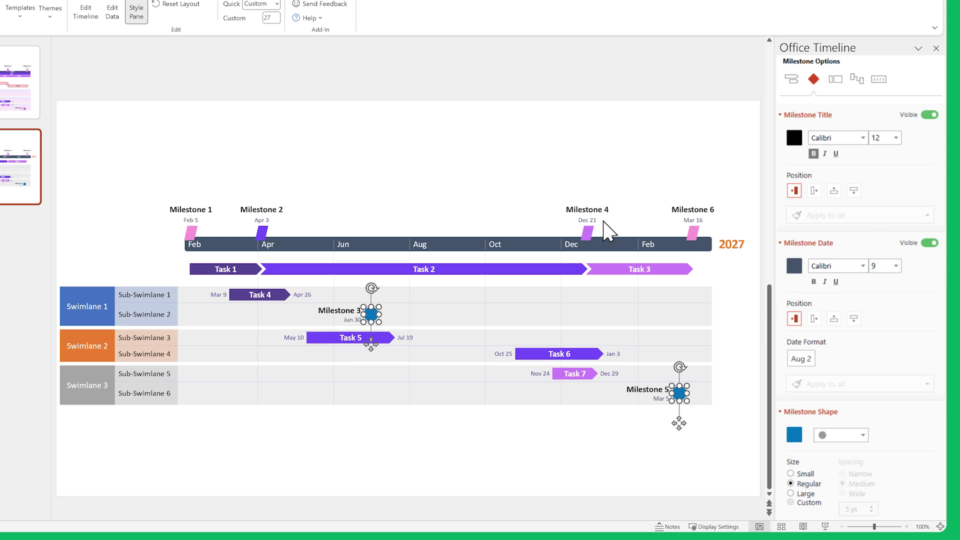
click(535, 219)
- Colour Milestone 3 dark purple and Milestone 5 light purple
click(370, 313)
click(795, 181)
click(908, 322)
click(863, 377)
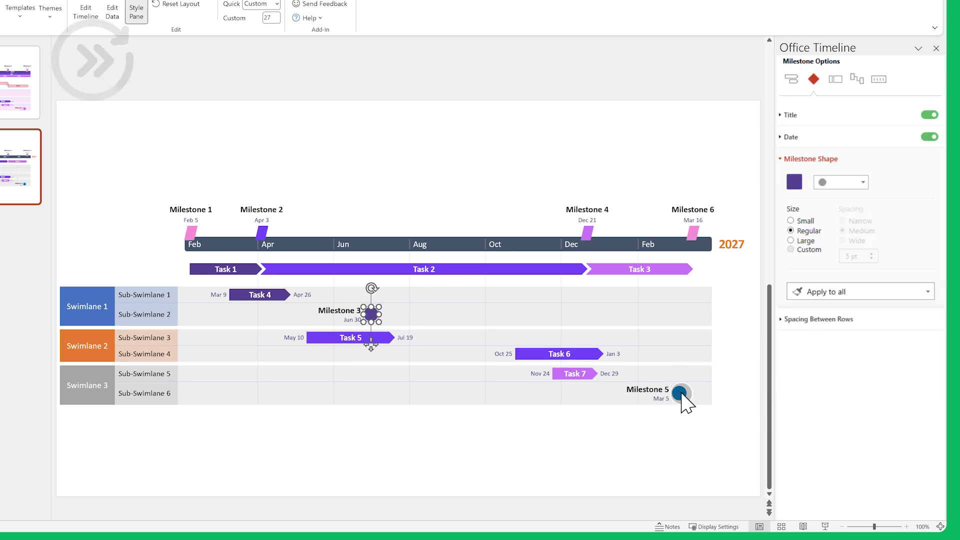
click(794, 182)
click(860, 377)
click(725, 448)
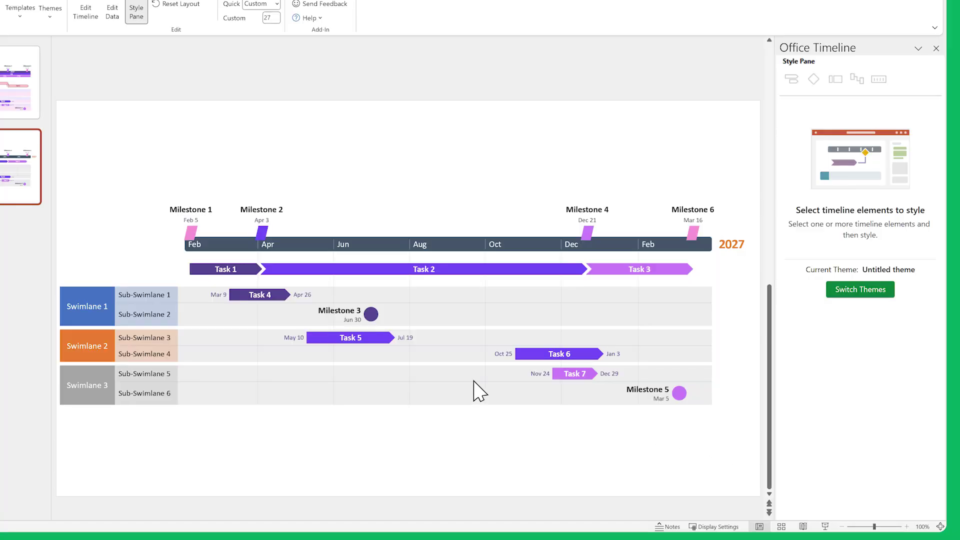
- Hide swimlane gridlines, give Swimlane 1 a custom purple header with bold size-14 title, and apply to all swimlanes
click(110, 305)
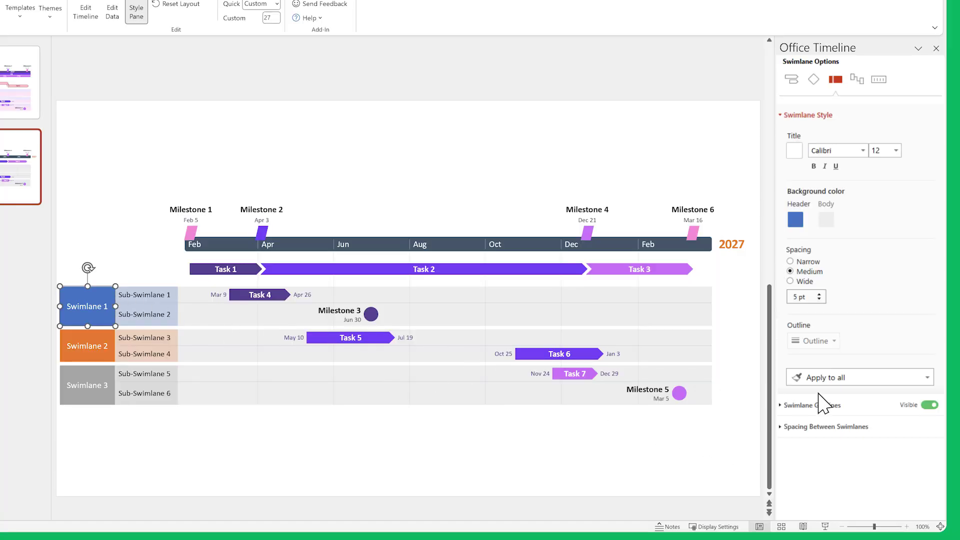
click(928, 406)
click(795, 220)
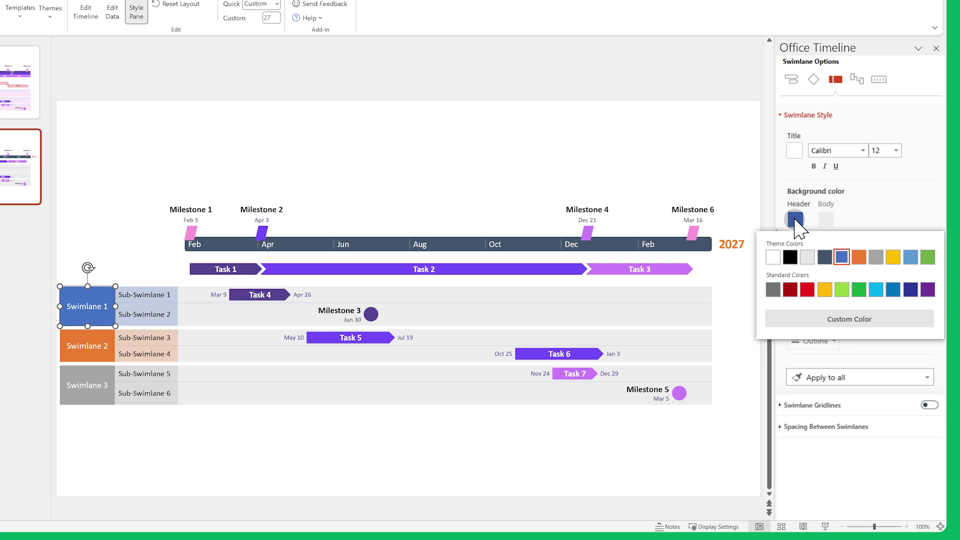
click(800, 317)
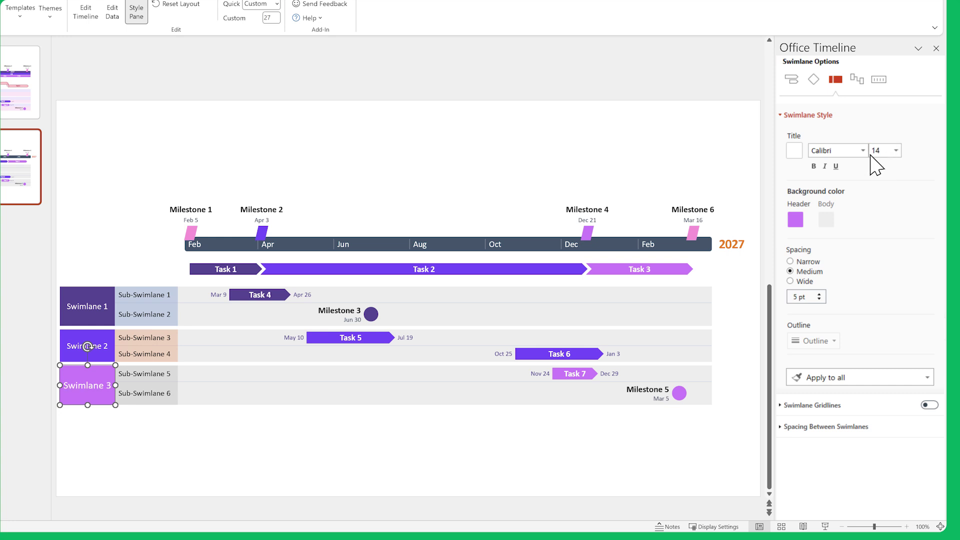
click(834, 379)
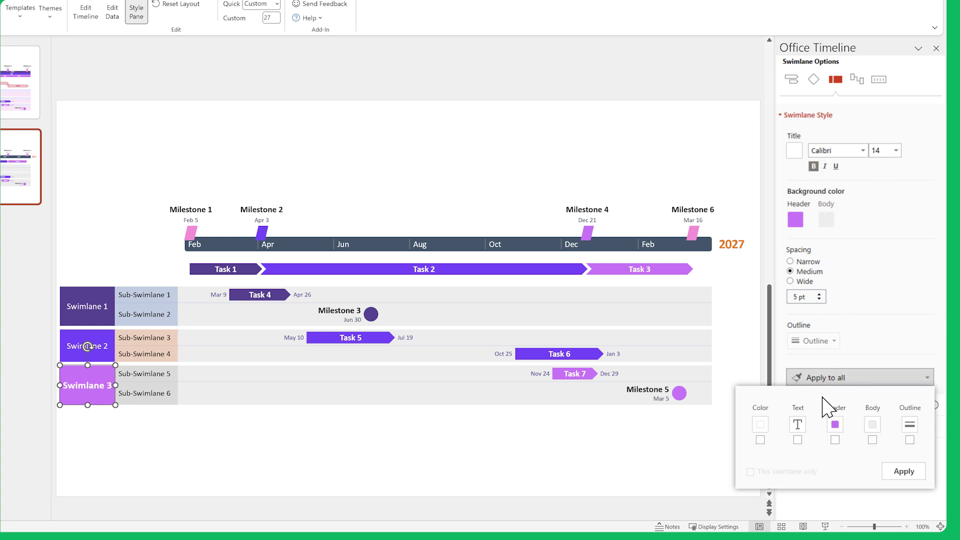
click(890, 474)
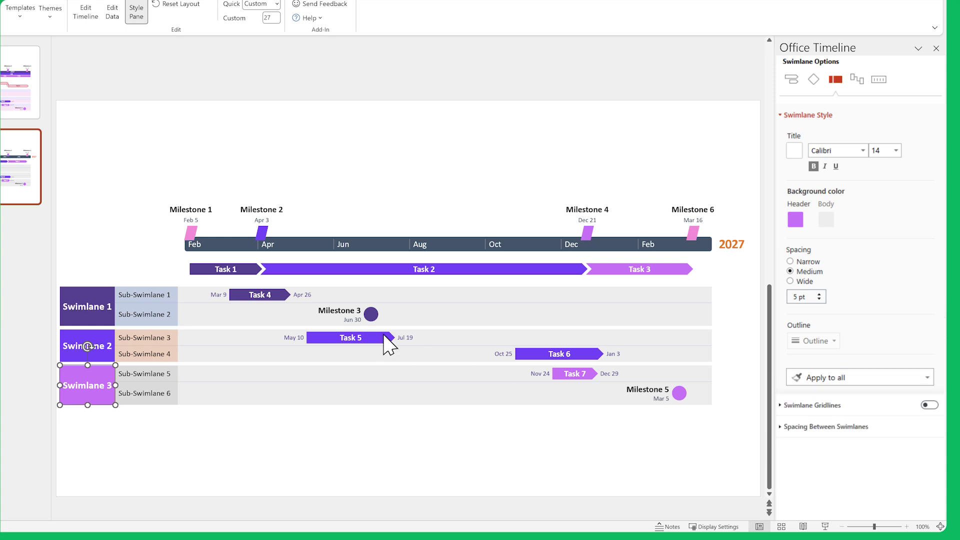
drag(113, 266, 187, 428)
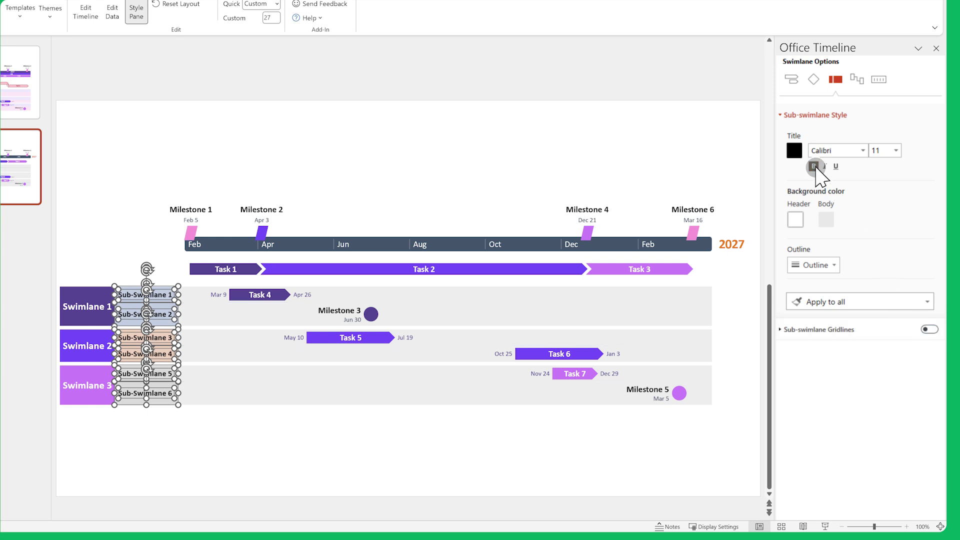
- Give the selected sub-swimlane headers a light lavender and pink background from the palette
click(797, 220)
click(811, 257)
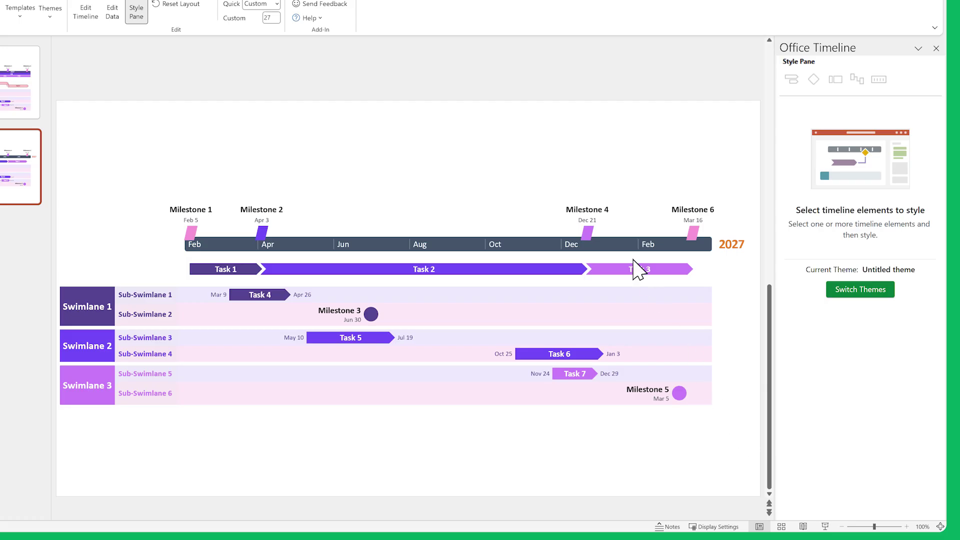
click(648, 246)
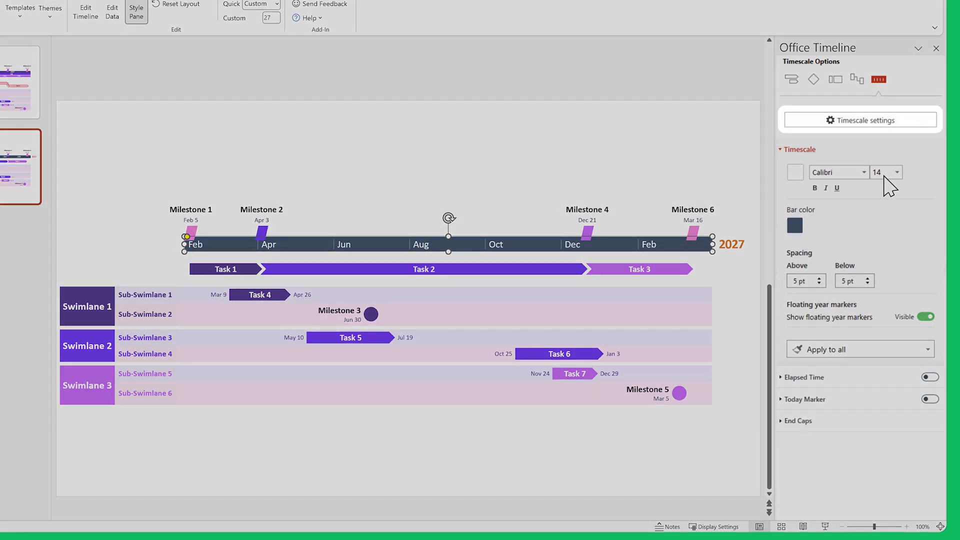
- Enable middle and bottom tiers in the timescale settings
click(895, 122)
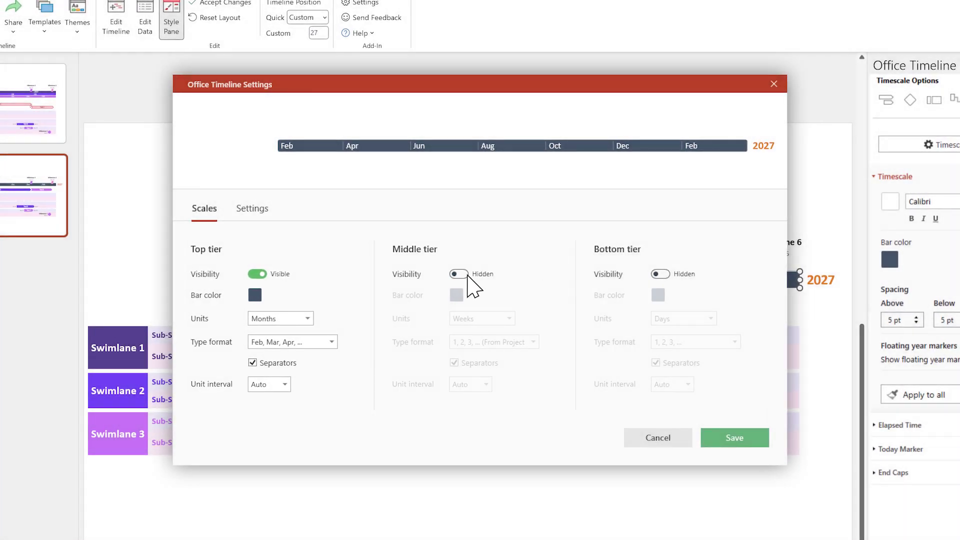
click(459, 274)
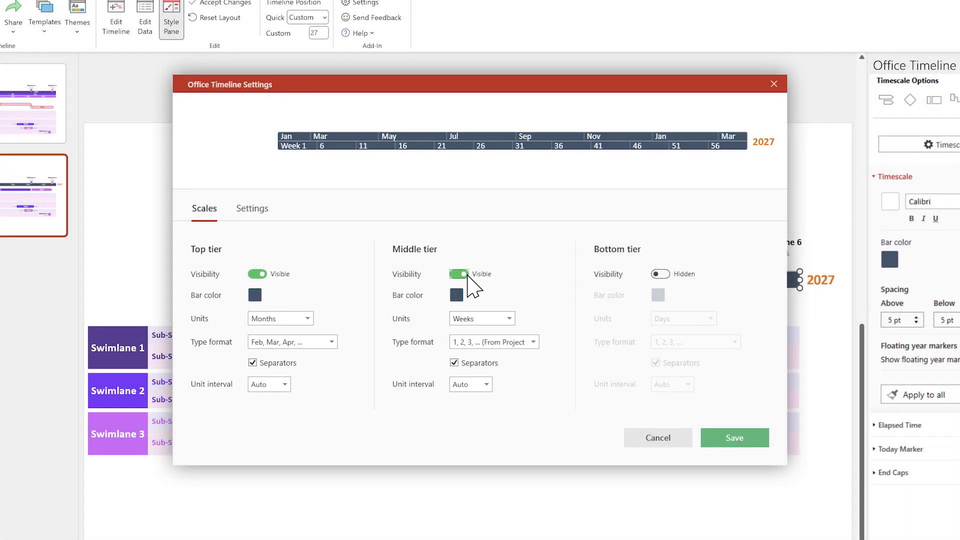
click(662, 274)
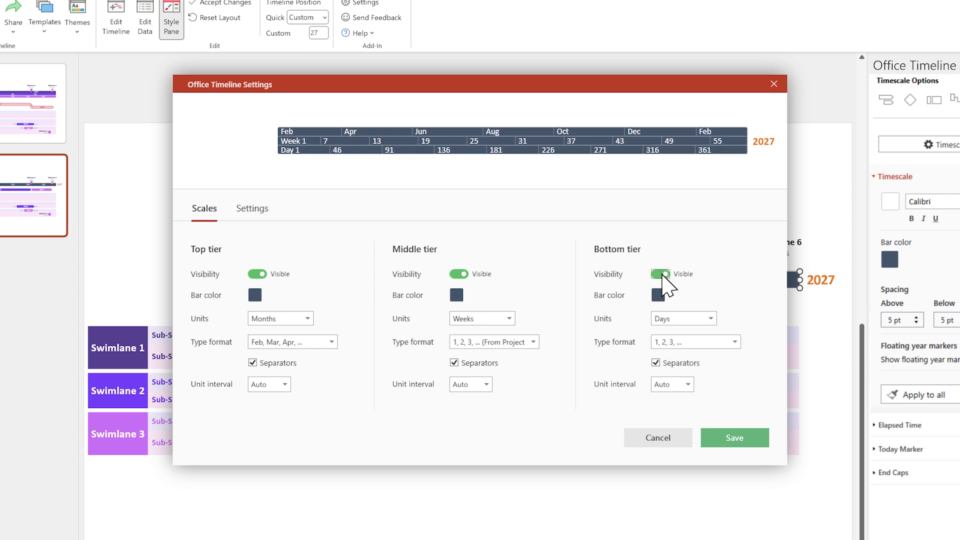
- Give the top, middle and bottom tiers custom purple, purple and light purple bars
click(255, 294)
click(208, 403)
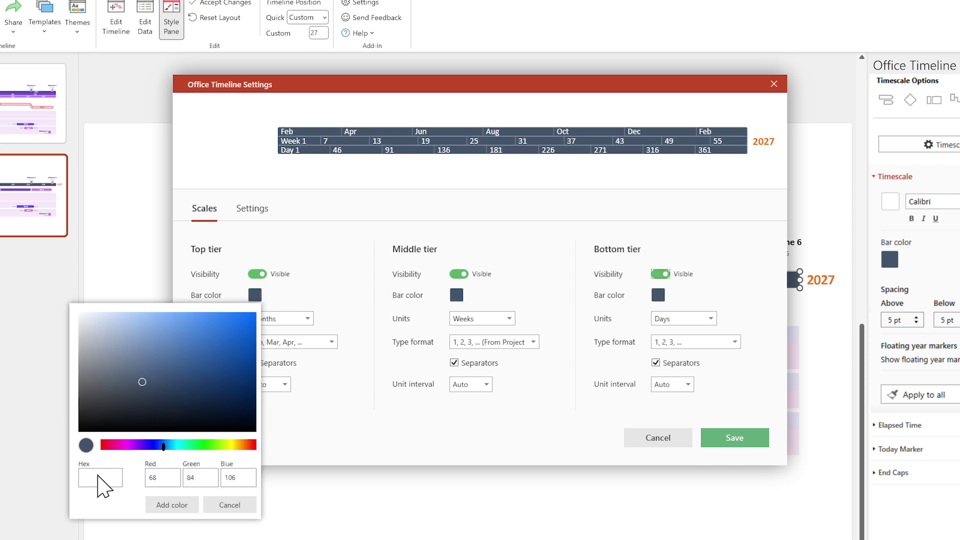
text(564592)
click(172, 505)
click(456, 294)
click(388, 398)
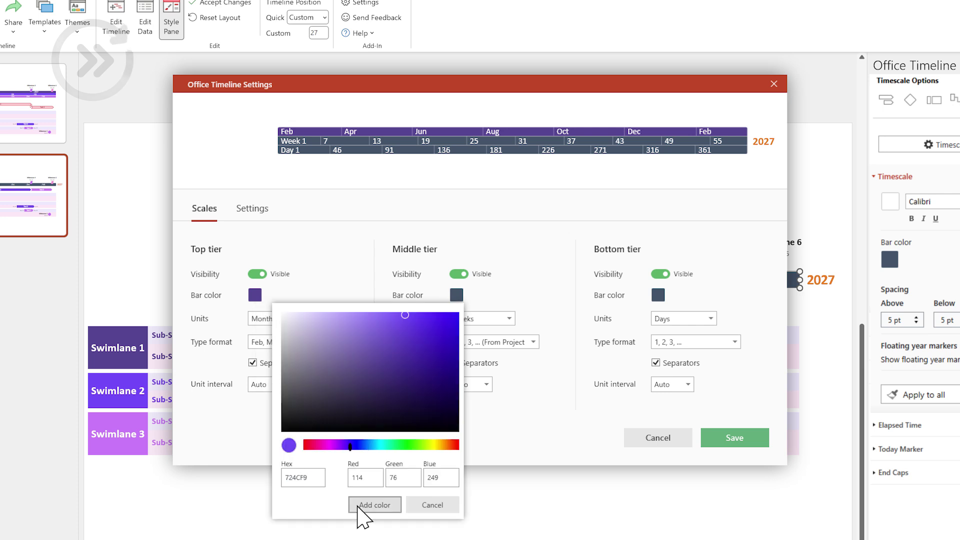
click(358, 504)
click(658, 295)
click(573, 505)
- Set tier units to Years, Quarters and Months and save the timescale
click(306, 318)
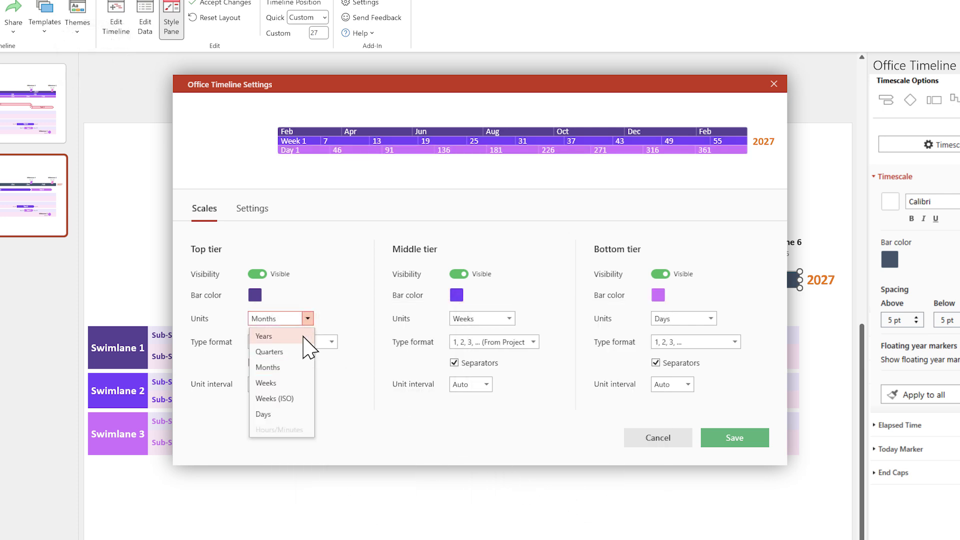
click(304, 335)
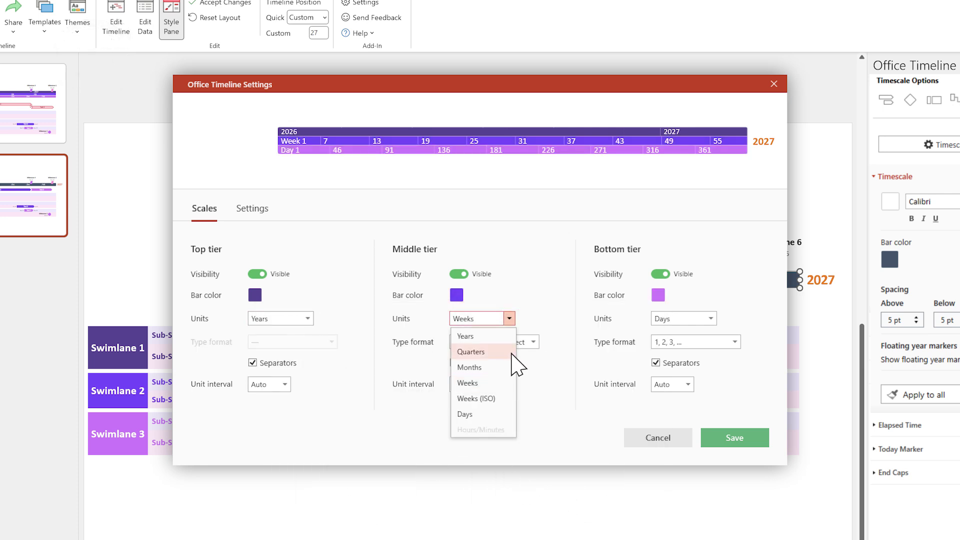
click(512, 352)
click(708, 319)
click(708, 367)
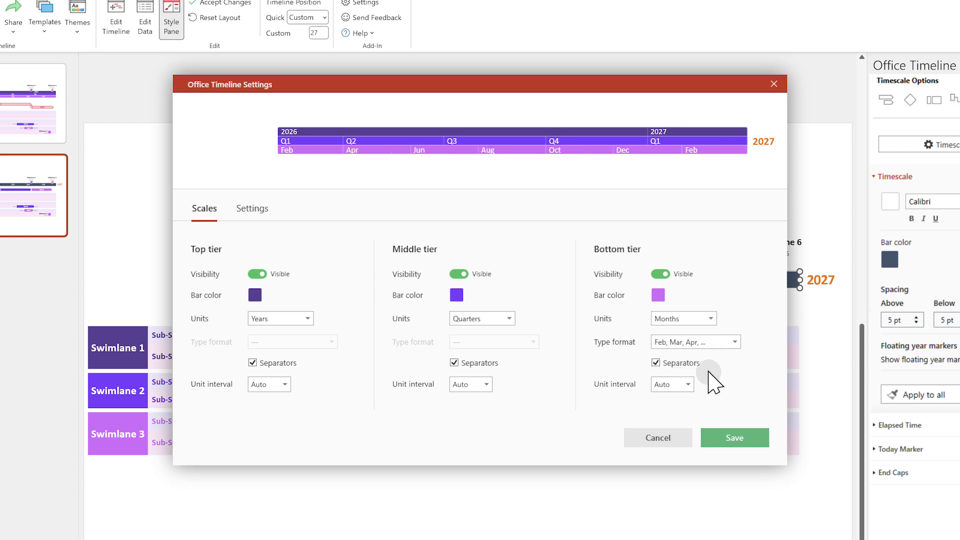
click(731, 437)
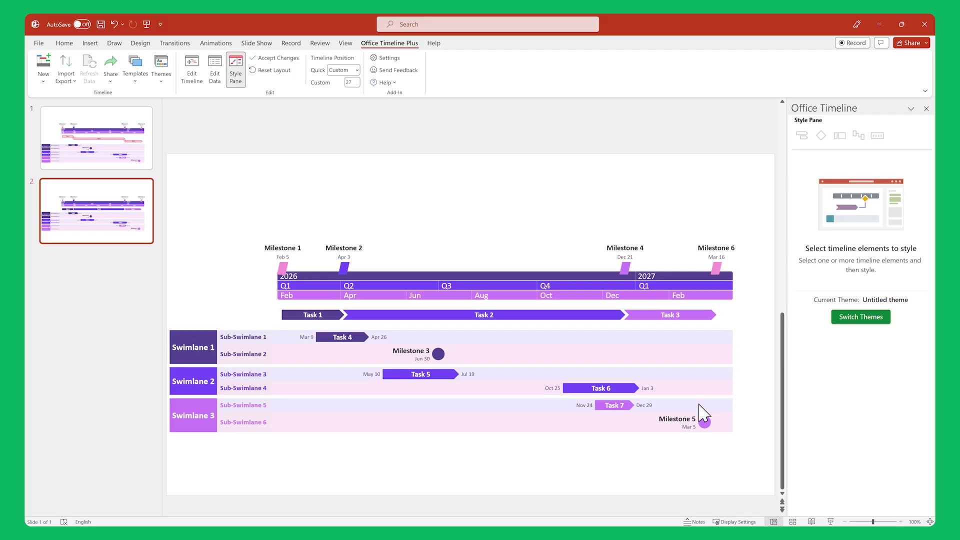
- Open the Office Timeline editor from the ribbon's Edit Timeline command
click(192, 71)
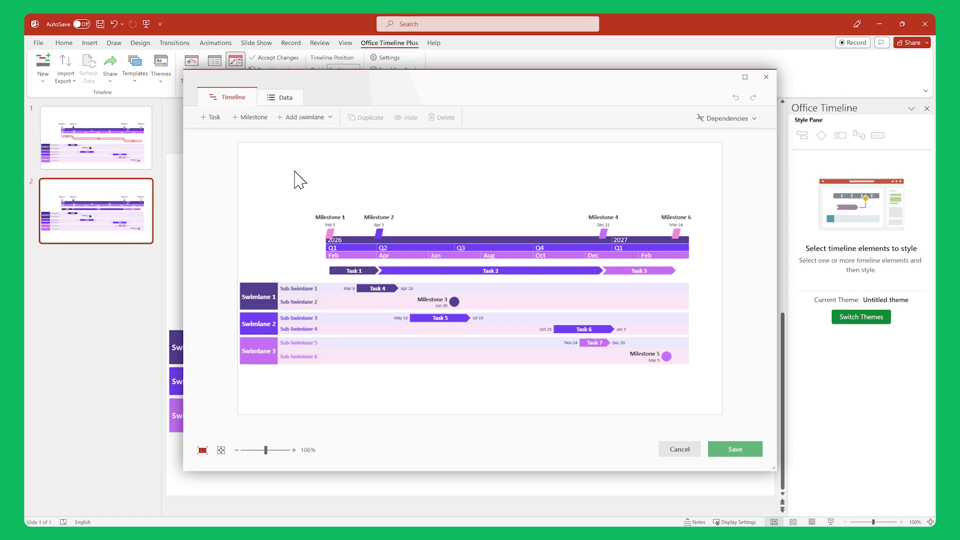
- Move Tasks 2 and 3 onto their own rows, link Task 1 to Task 2 to Task 3, and save
click(407, 273)
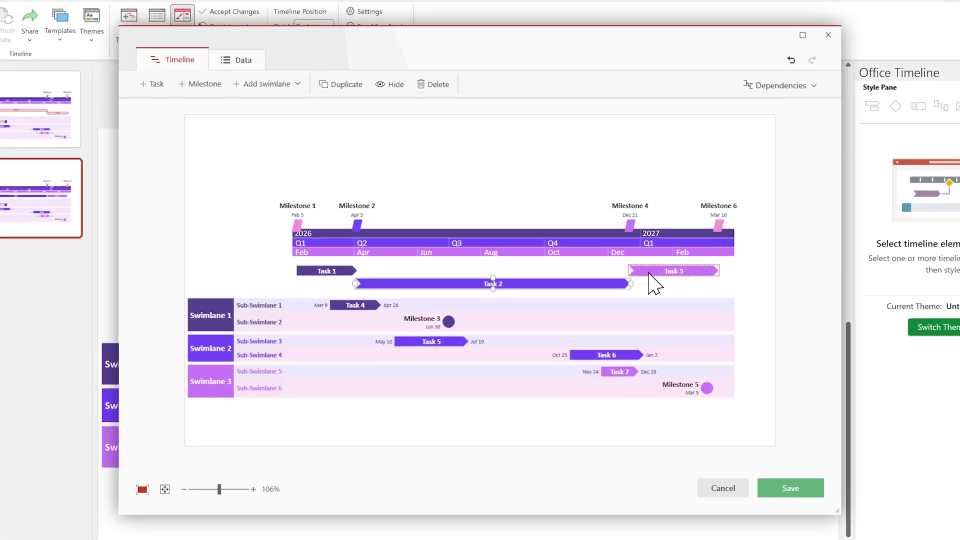
drag(631, 273, 656, 308)
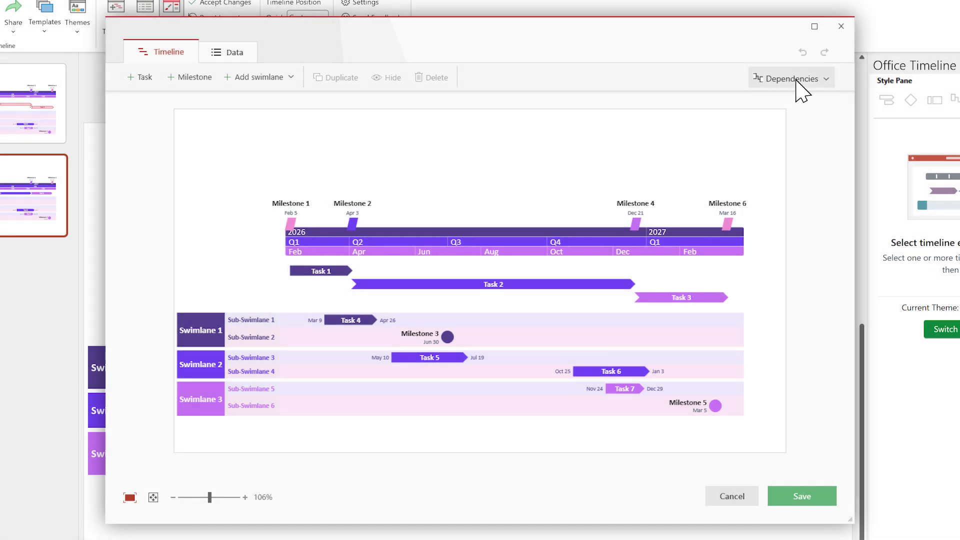
click(796, 80)
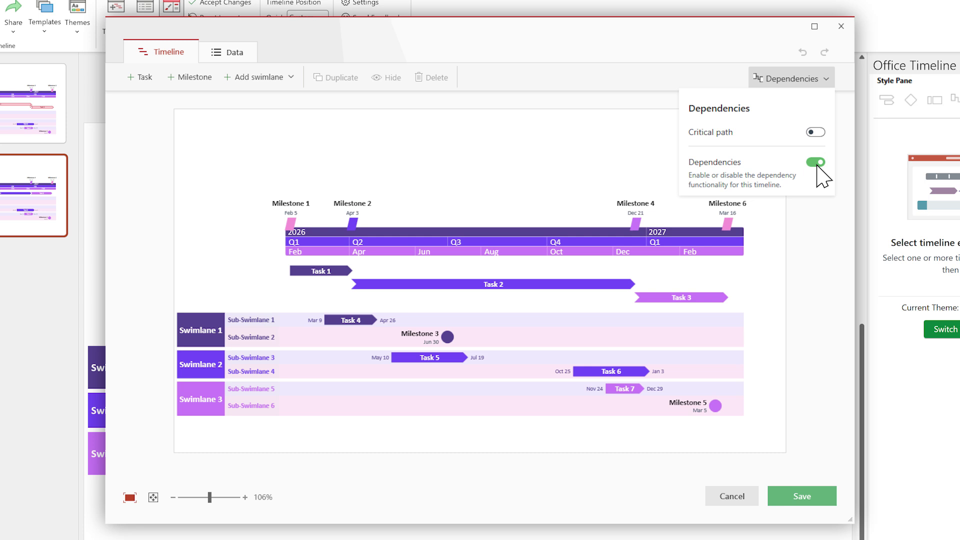
click(345, 272)
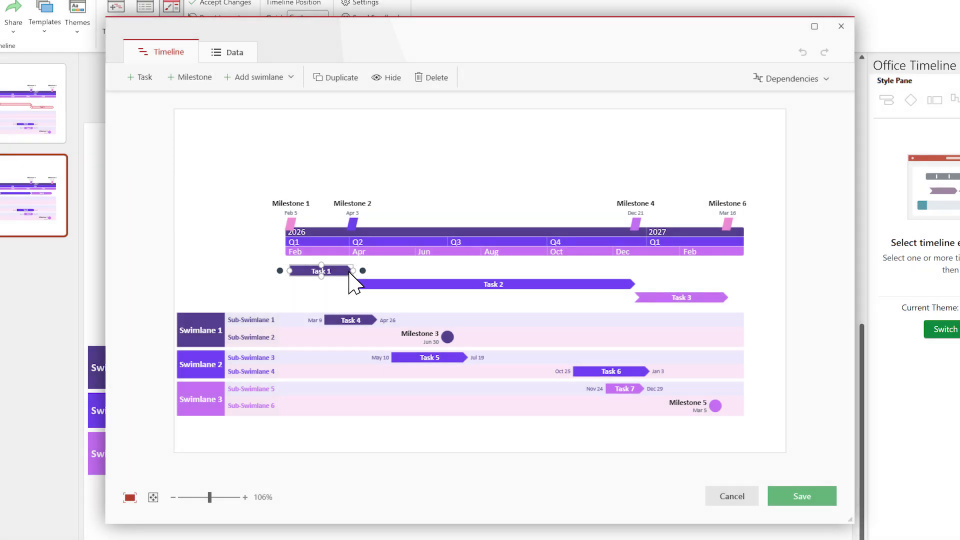
drag(352, 289, 351, 295)
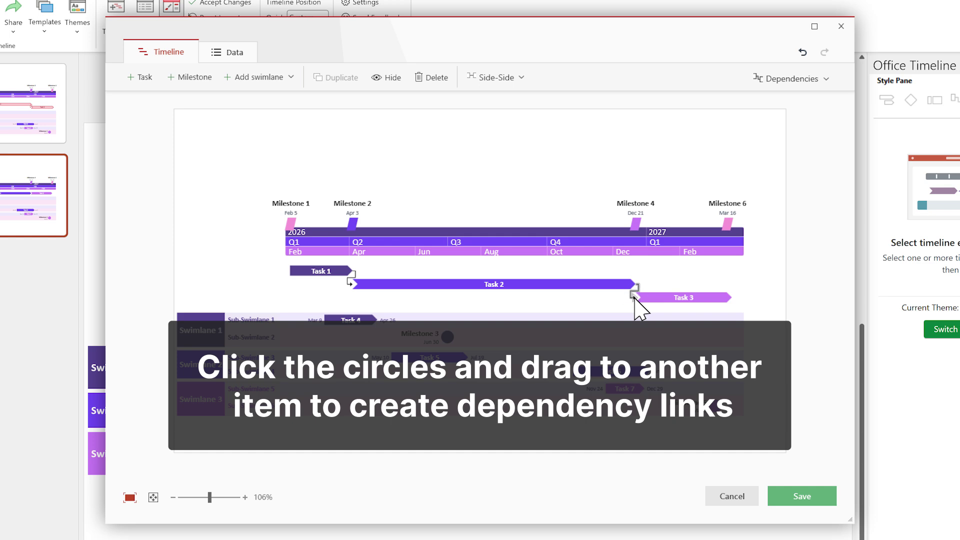
click(803, 467)
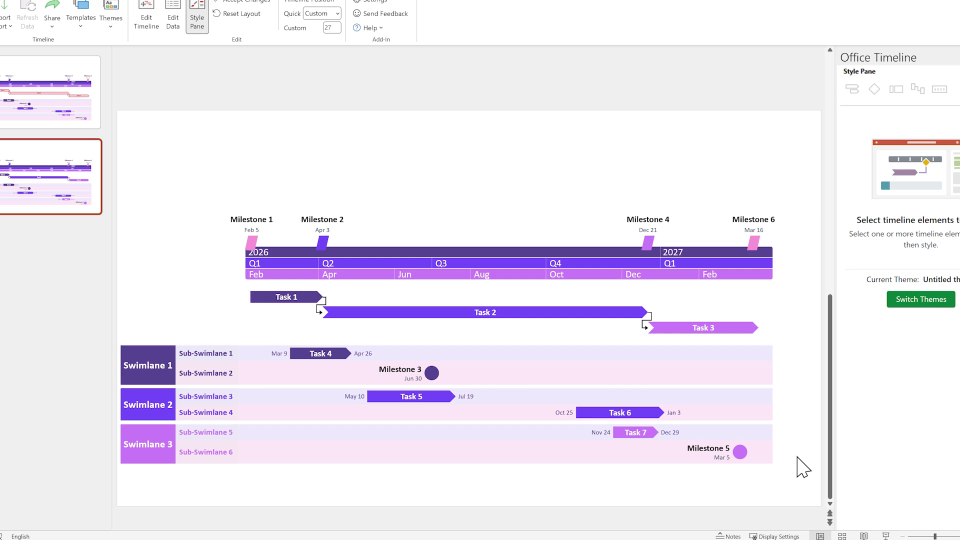
click(322, 308)
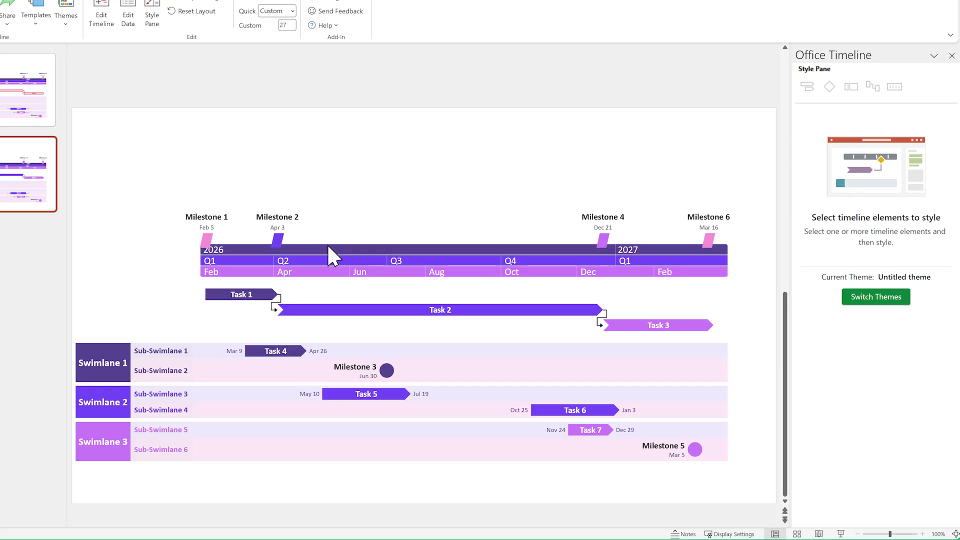
click(601, 320)
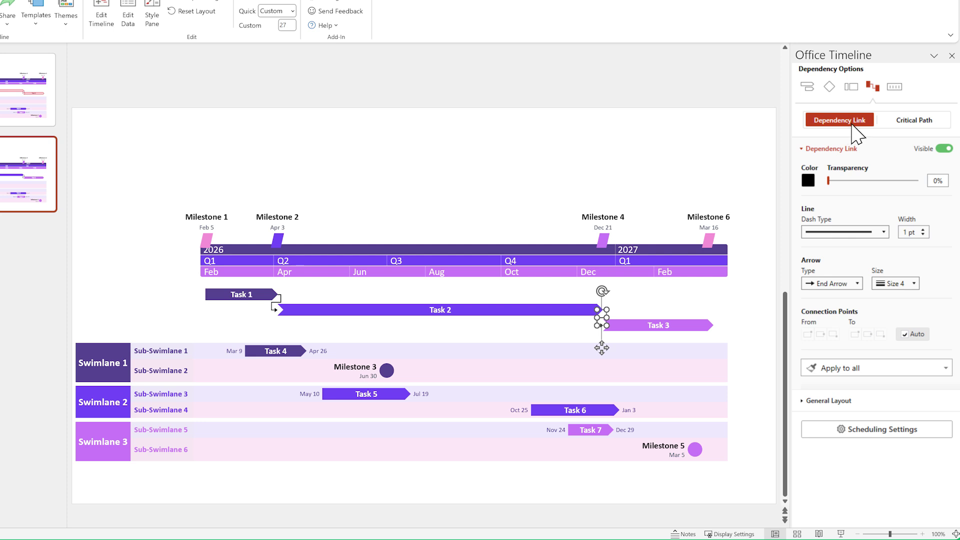
- Switch the Critical Path toggle to Visible in the Dependency Options
click(903, 122)
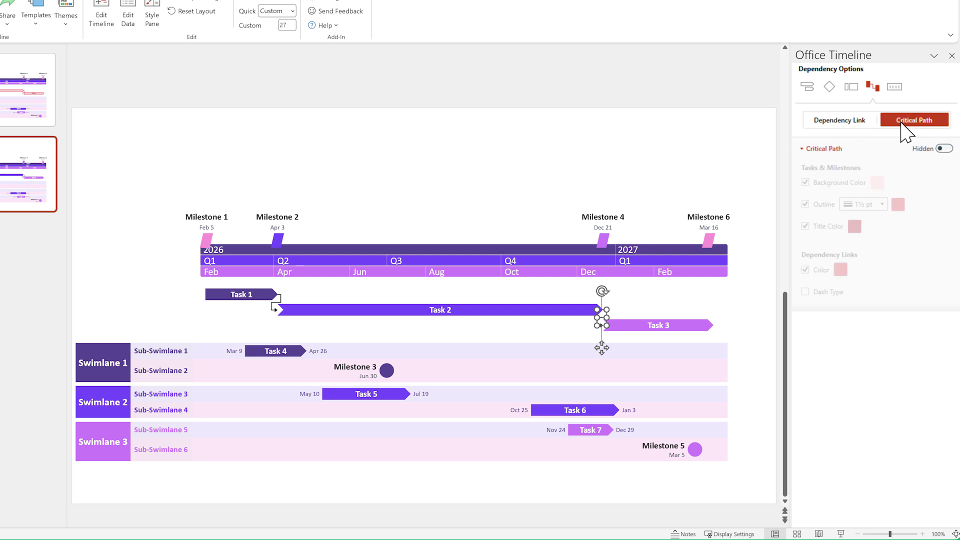
click(946, 150)
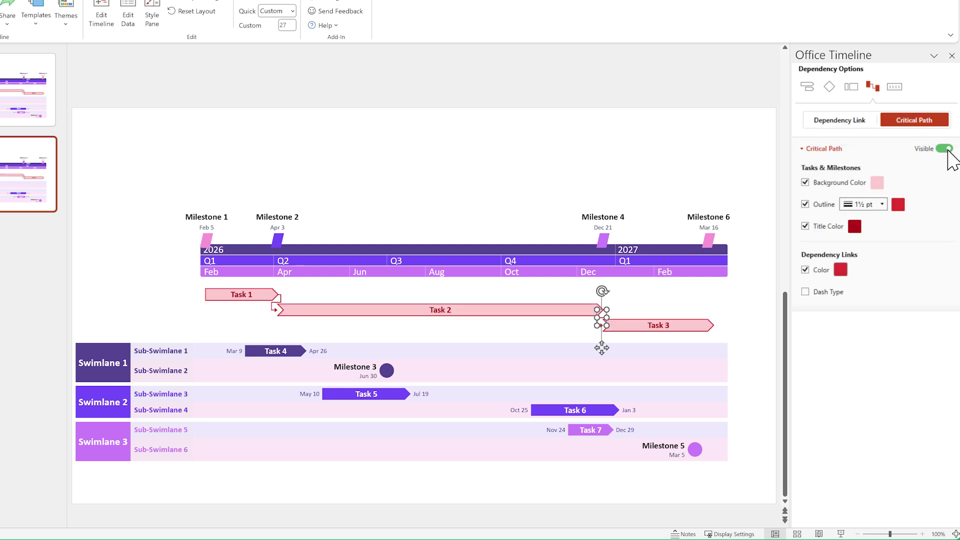